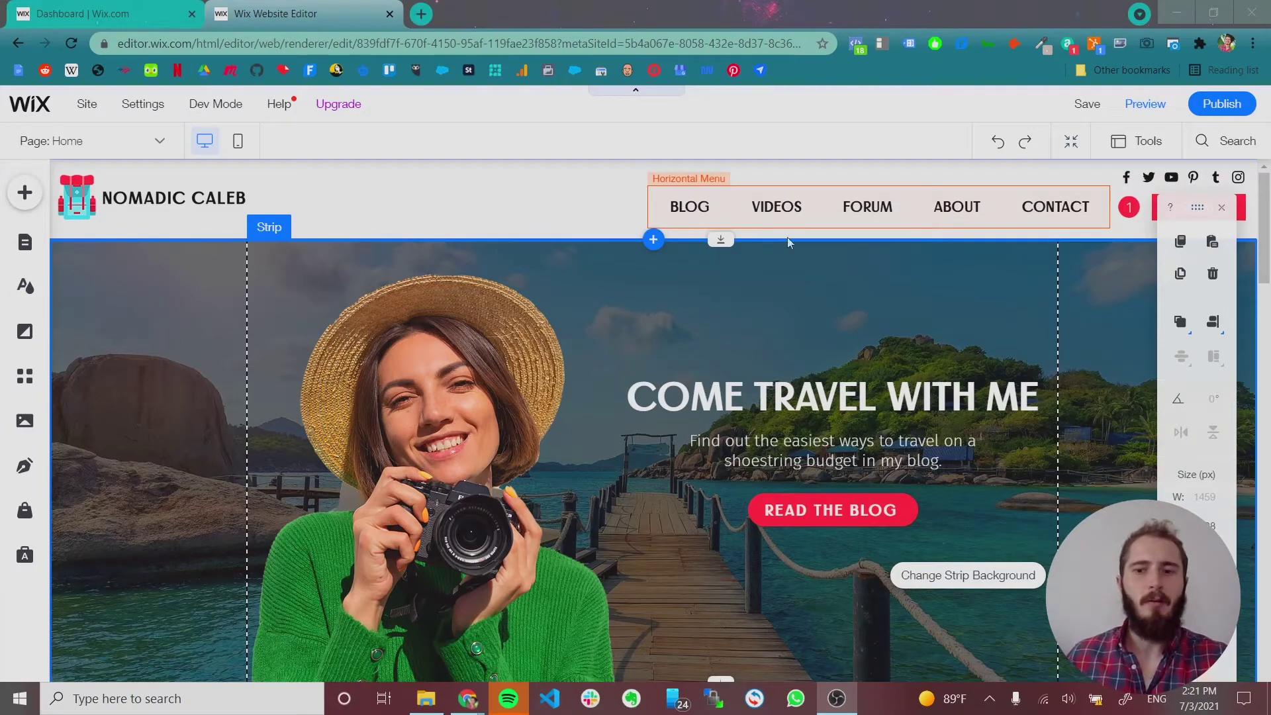
Give the READ THE BLOG hero button a Float-In entrance animation
scroll(849, 324, "down", 4)
scroll(849, 324, "down", 2)
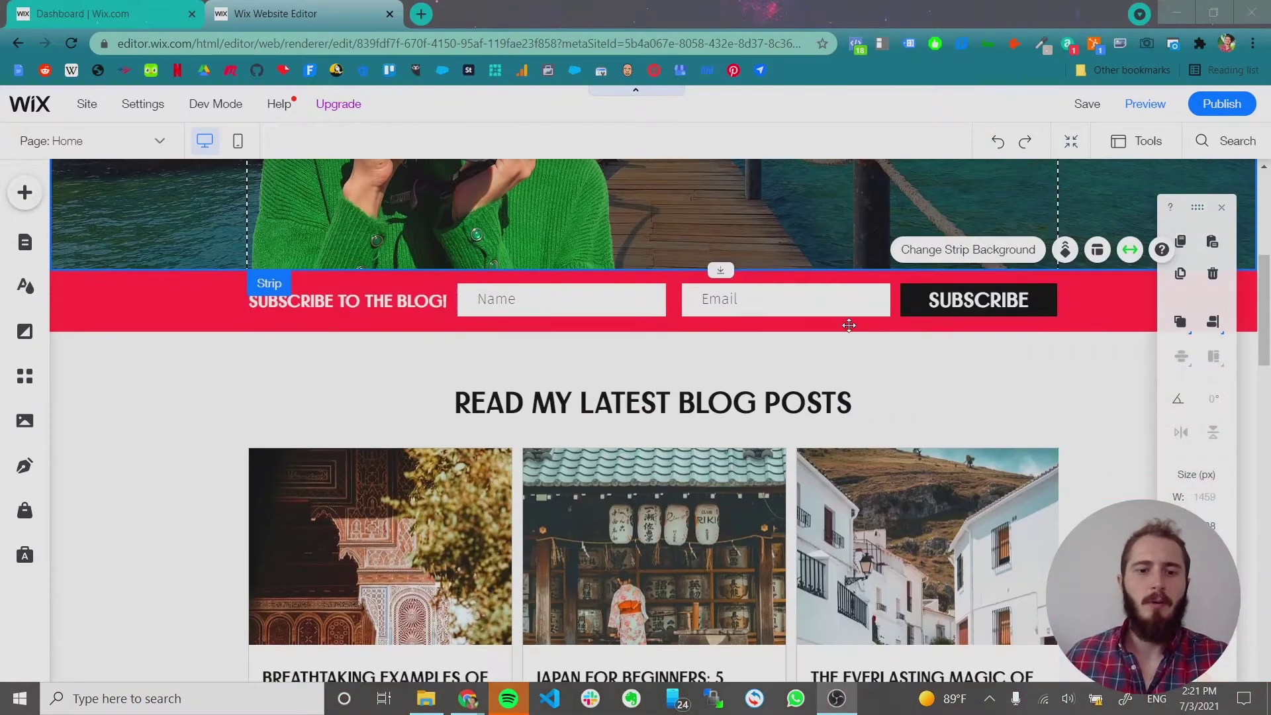
scroll(849, 324, "down", 4)
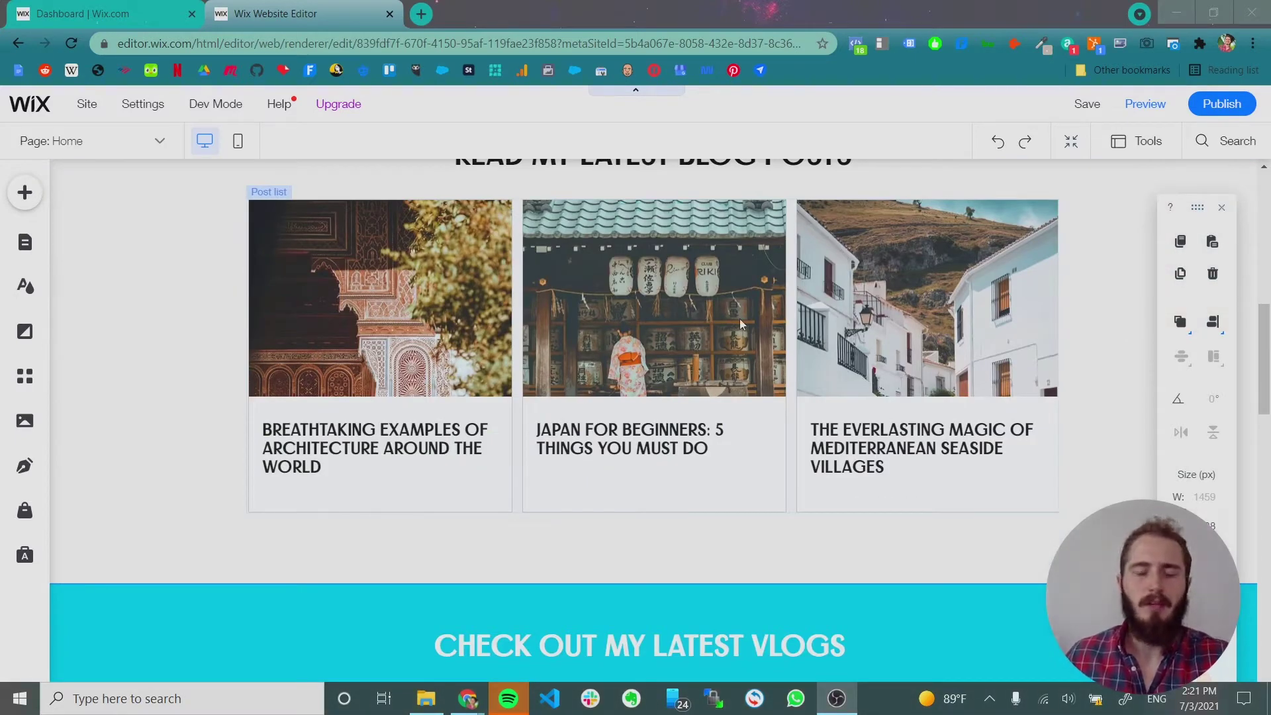
scroll(740, 323, "down", 5)
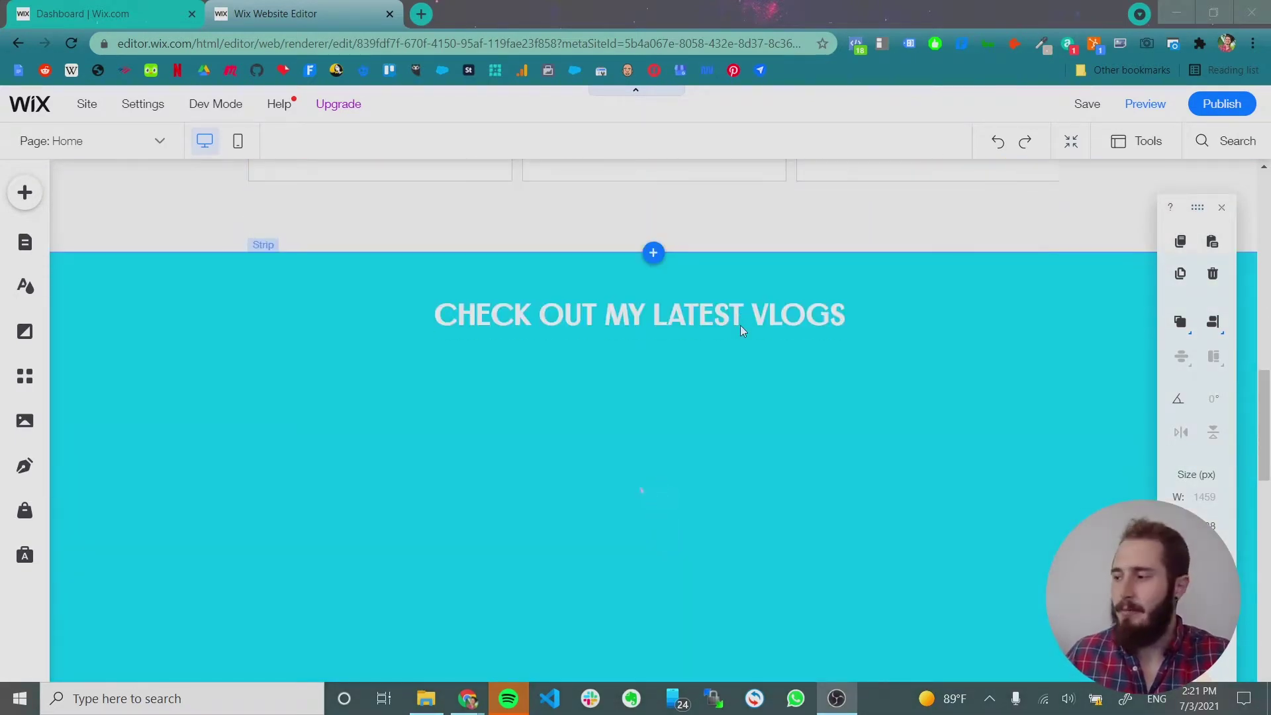
scroll(740, 325, "up", 15)
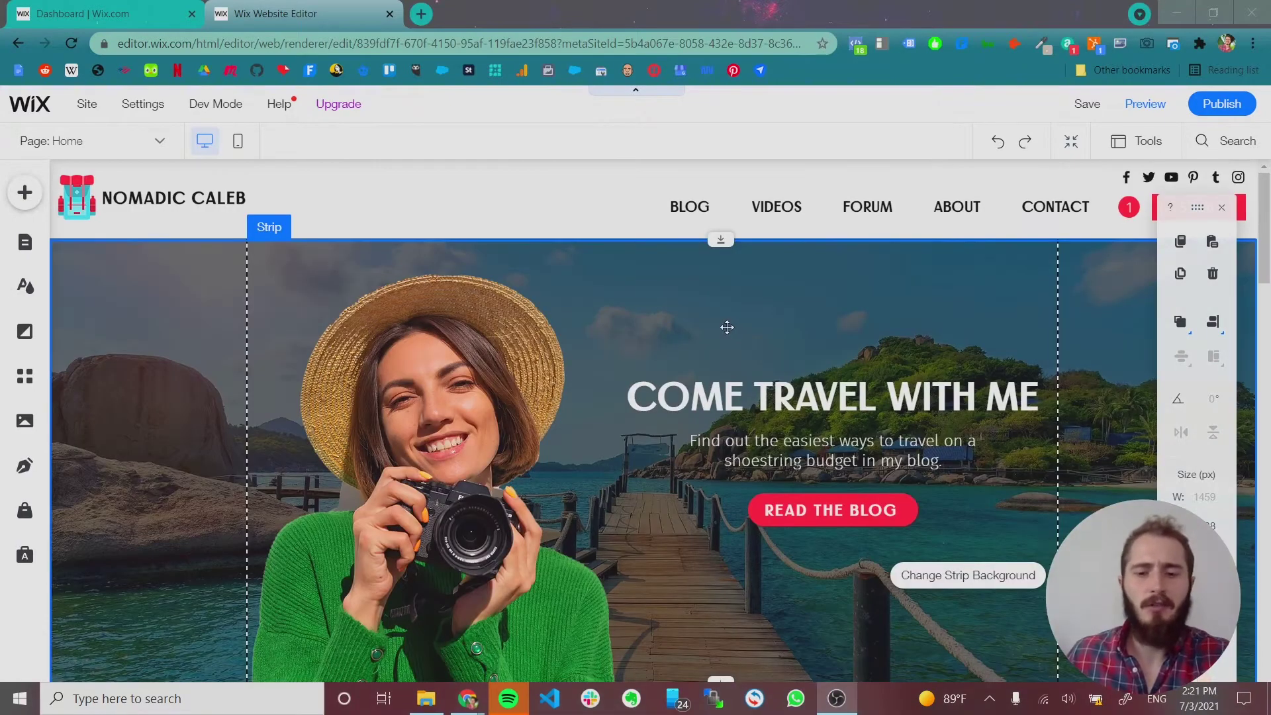
scroll(735, 323, "down", 12)
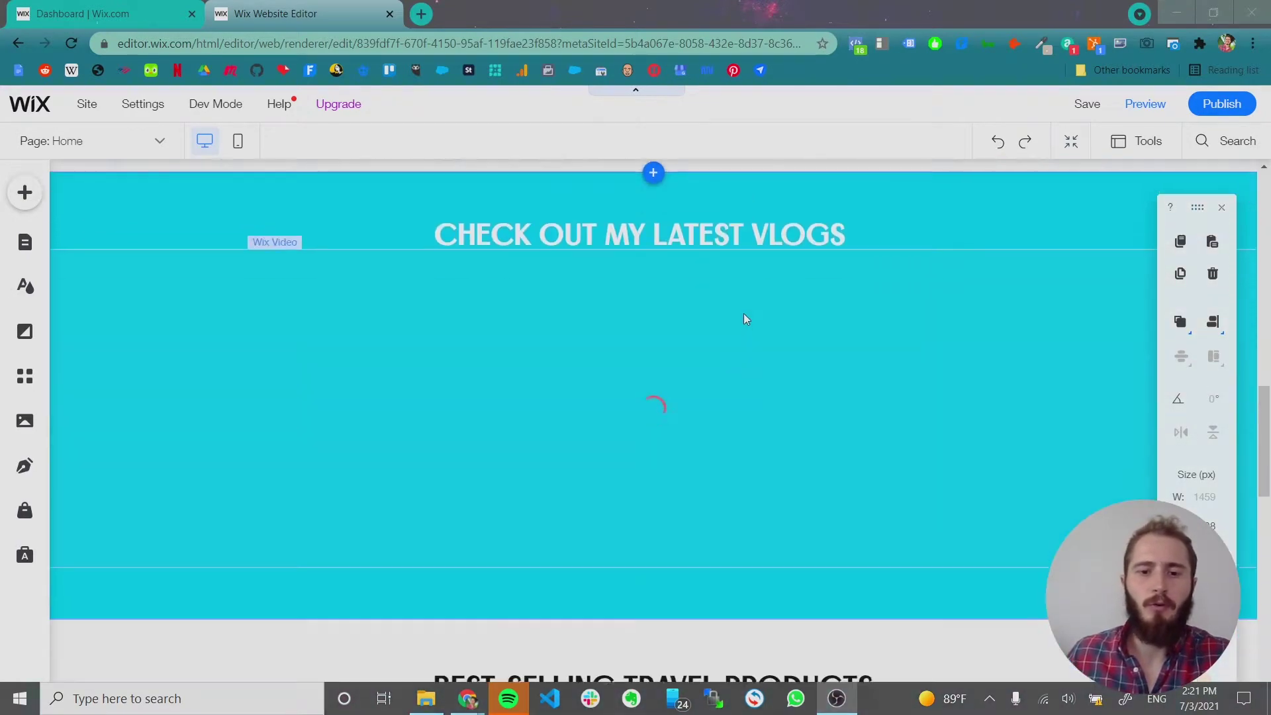
scroll(744, 319, "down", 9)
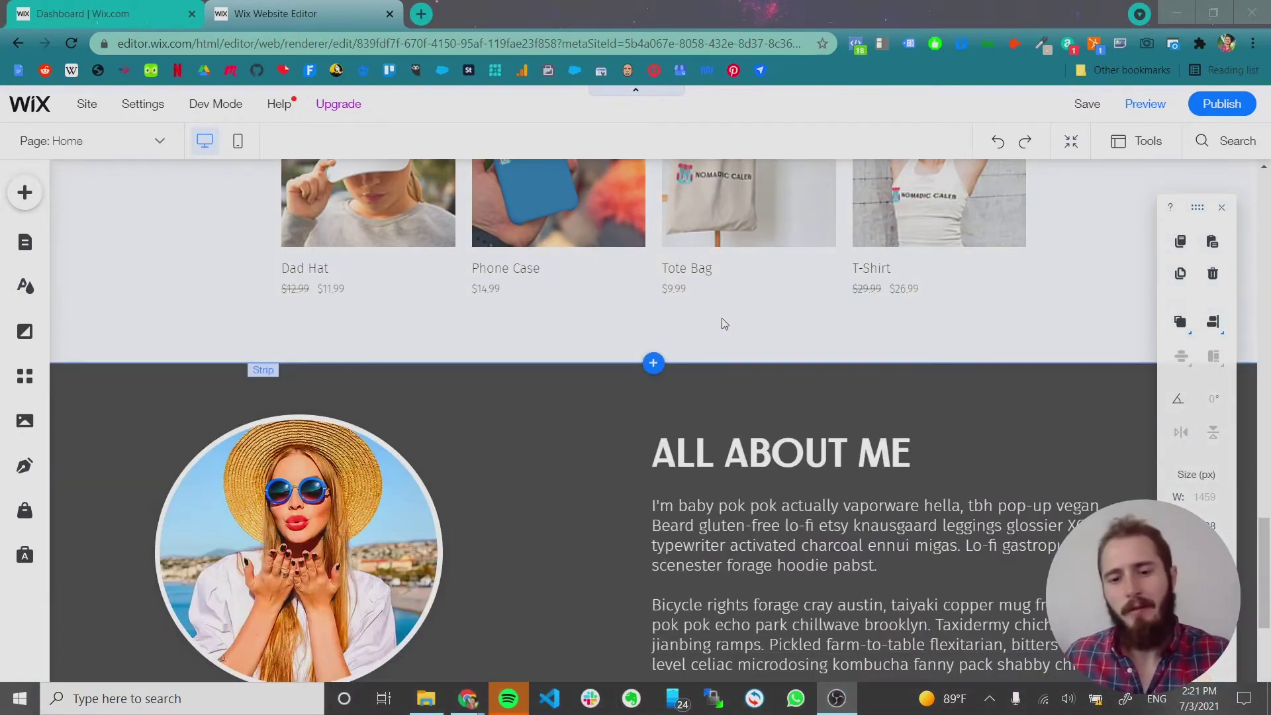
scroll(697, 360, "down", 4)
scroll(701, 352, "up", 12)
scroll(703, 359, "up", 5)
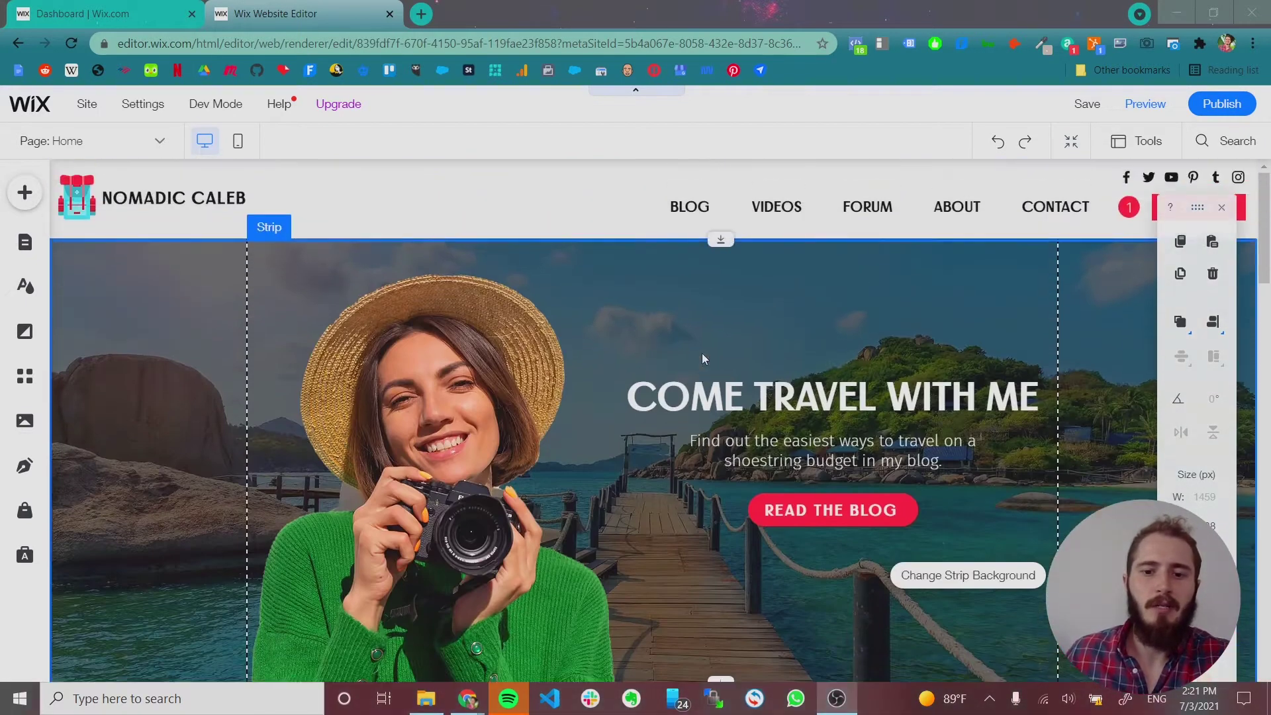
left_click(856, 570)
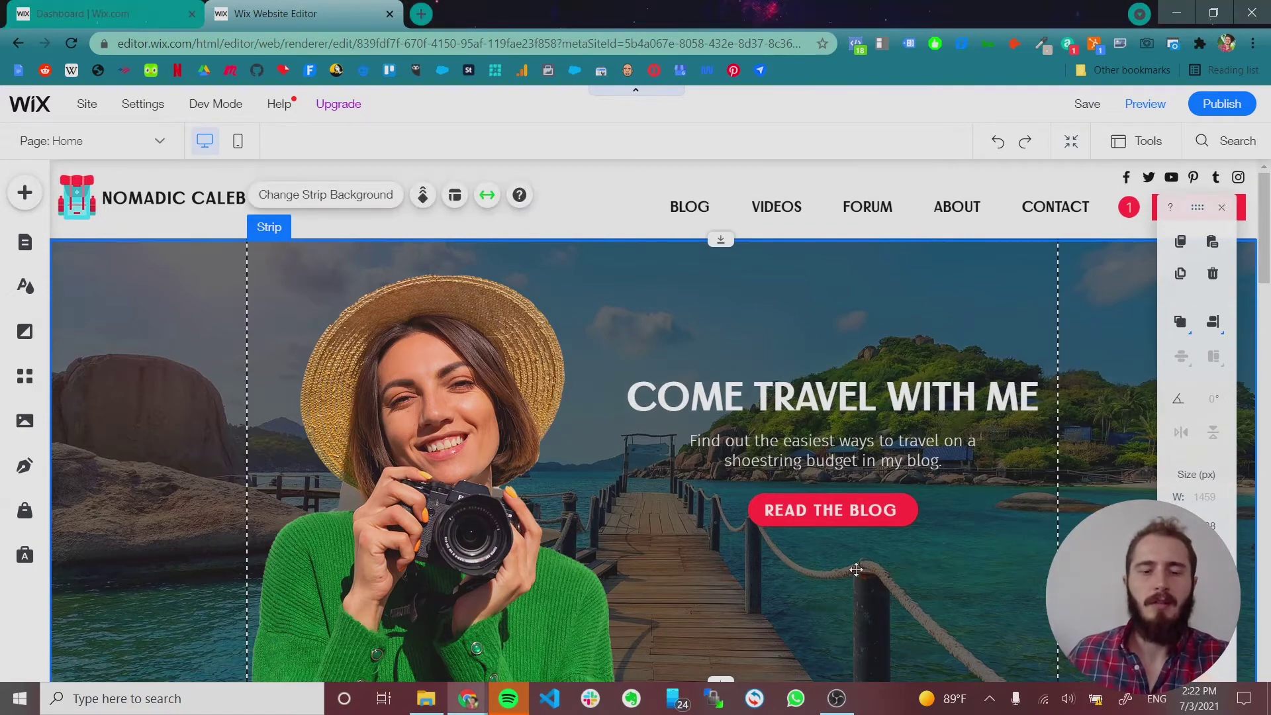
left_click(848, 513)
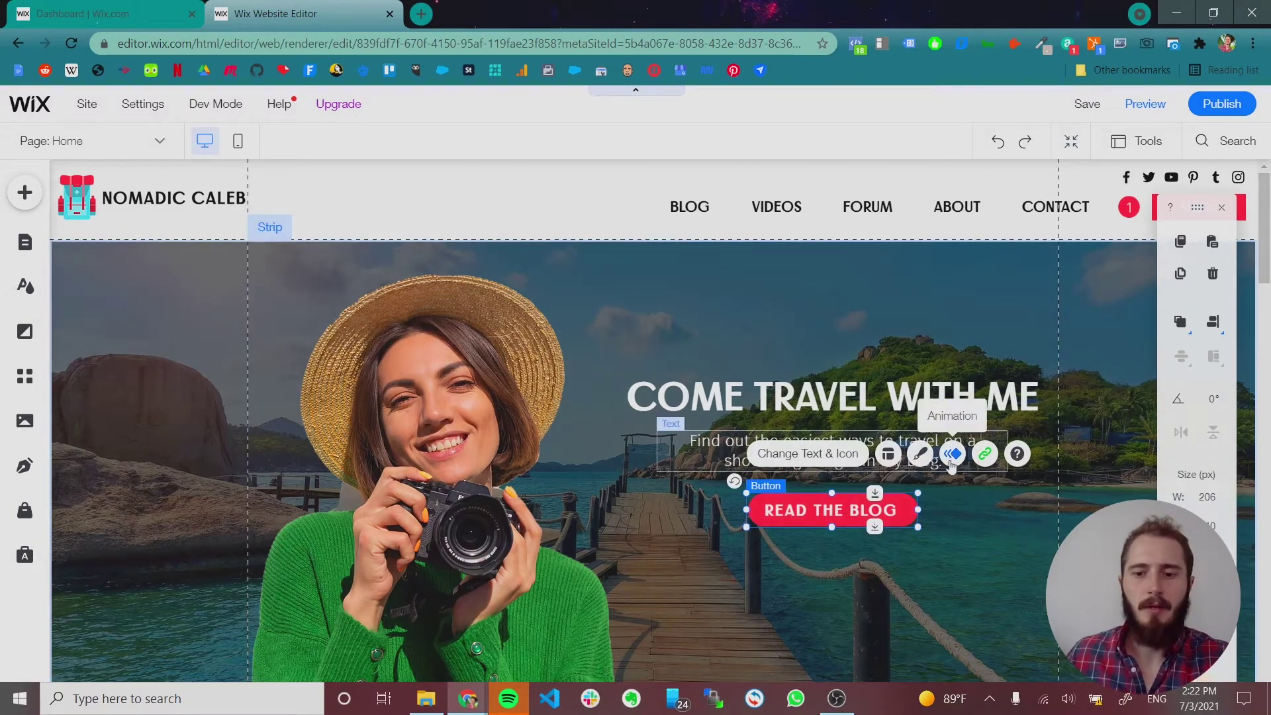
left_click(953, 454)
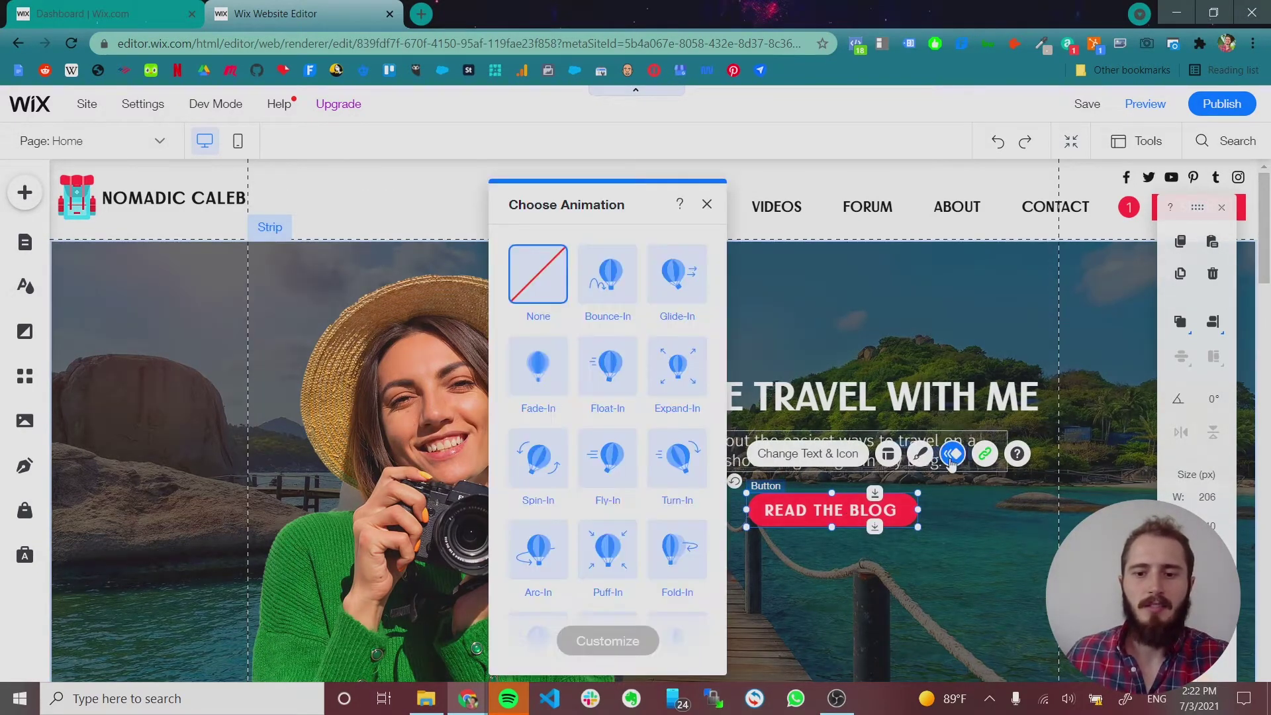
left_click(594, 382)
Set the Float-In direction to From bottom, preview it, and return to the button's animation choices
left_click(608, 647)
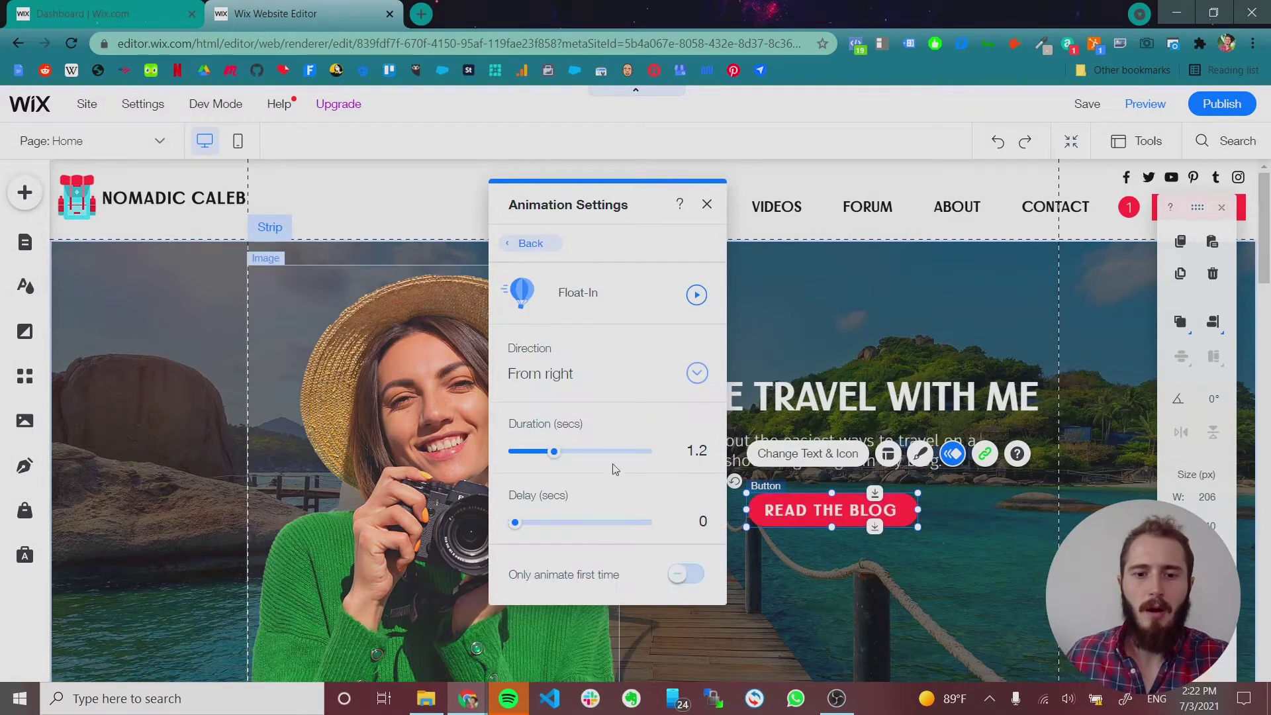
left_click(606, 375)
left_click(568, 403)
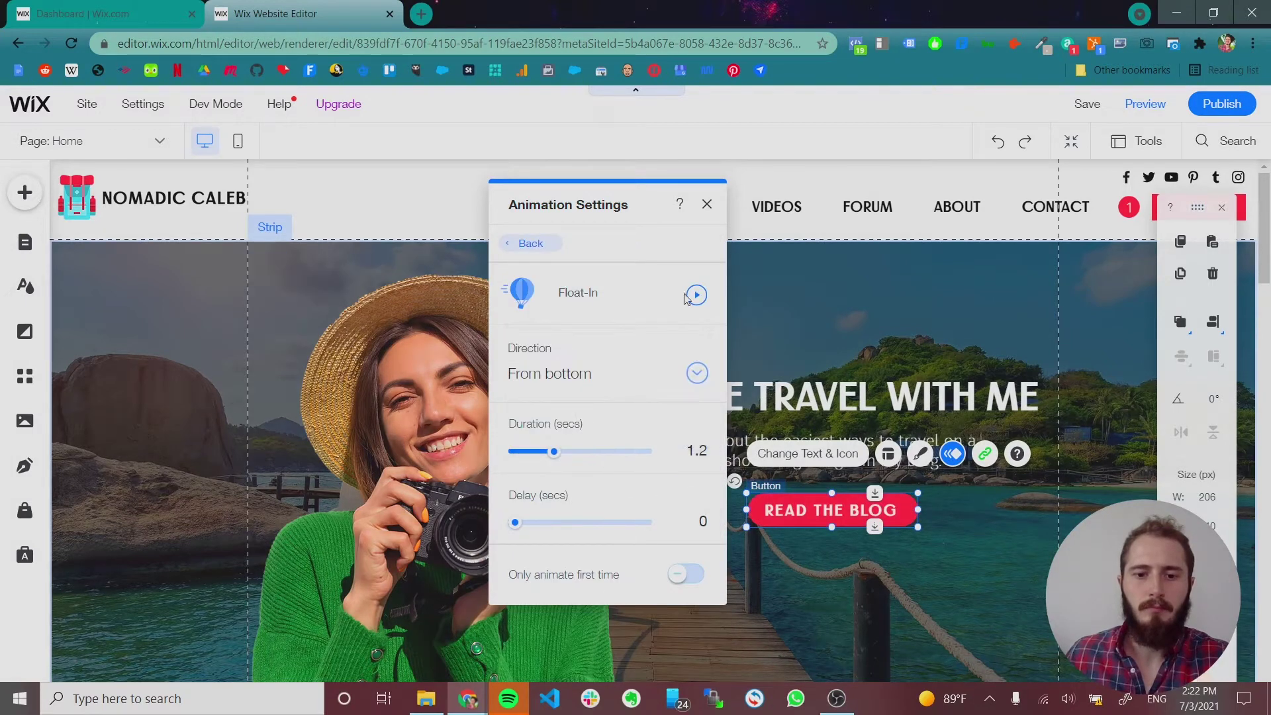
left_click(695, 302)
left_click(548, 244)
left_click(707, 204)
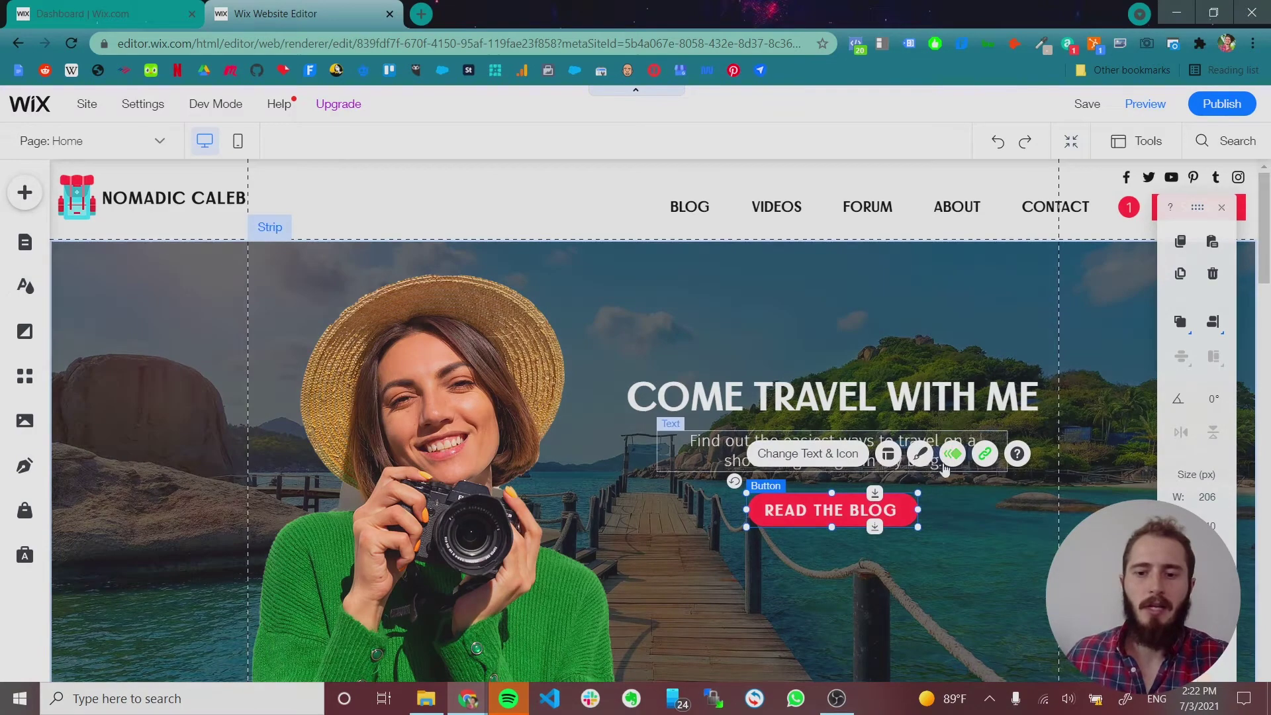
left_click(951, 465)
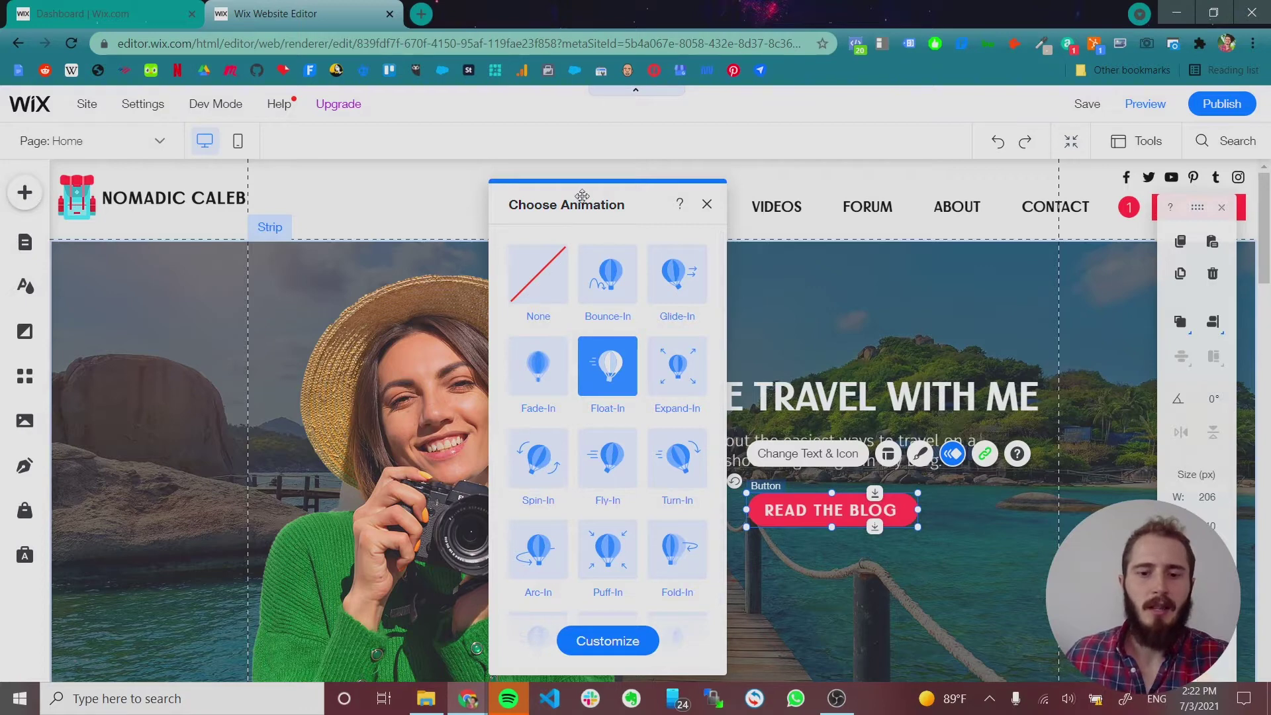
Try Bounce-In, Glide-In and Fade-In on the button, then go back to Float-In
left_click_drag(581, 196, 478, 192)
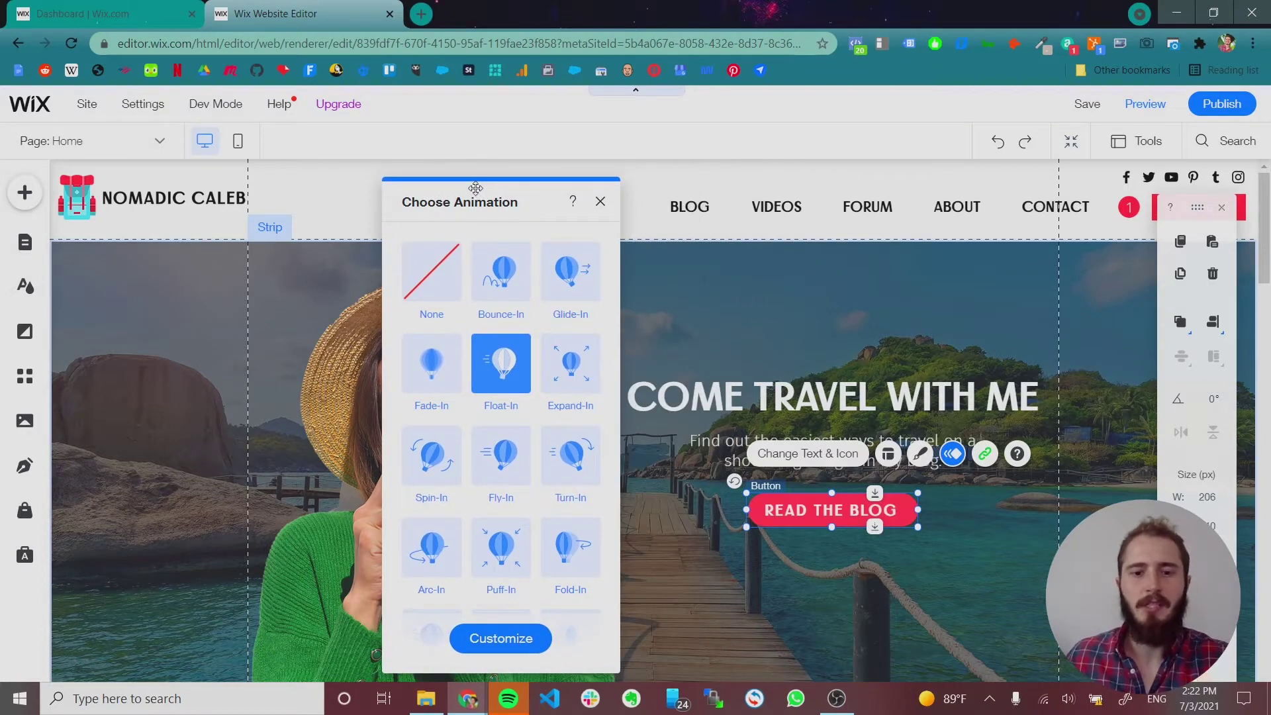
left_click(501, 298)
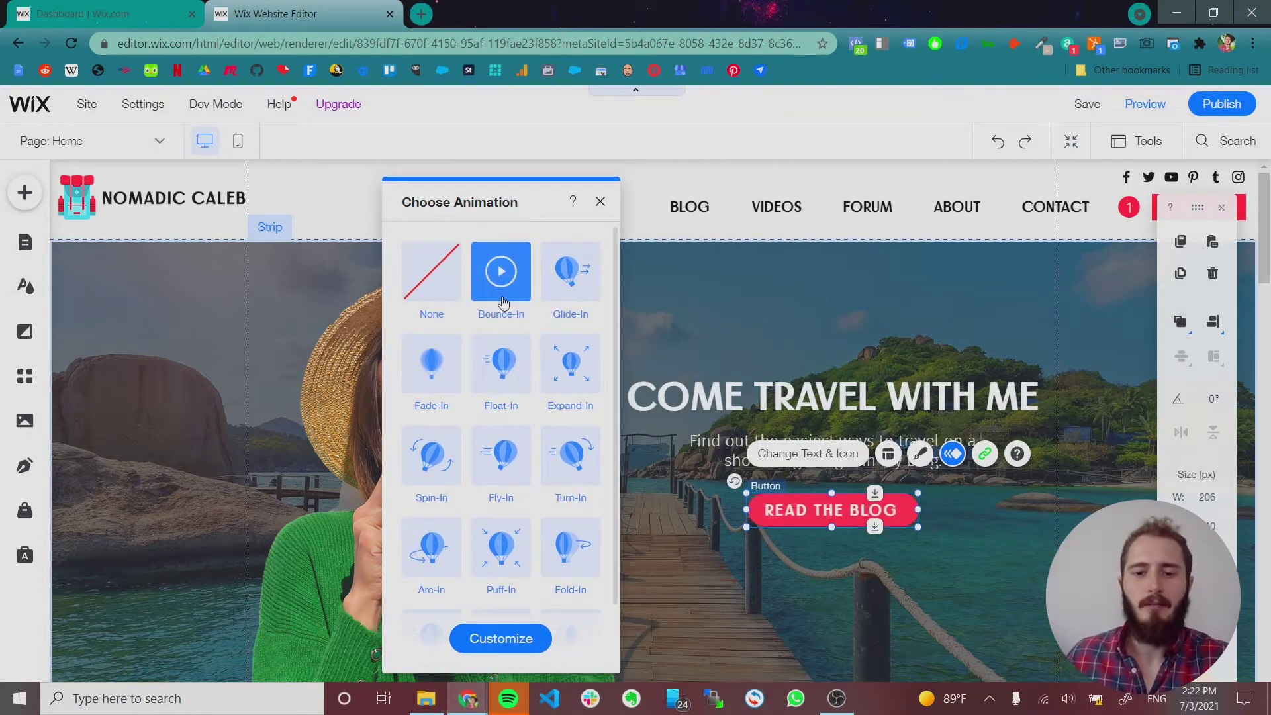
left_click(567, 285)
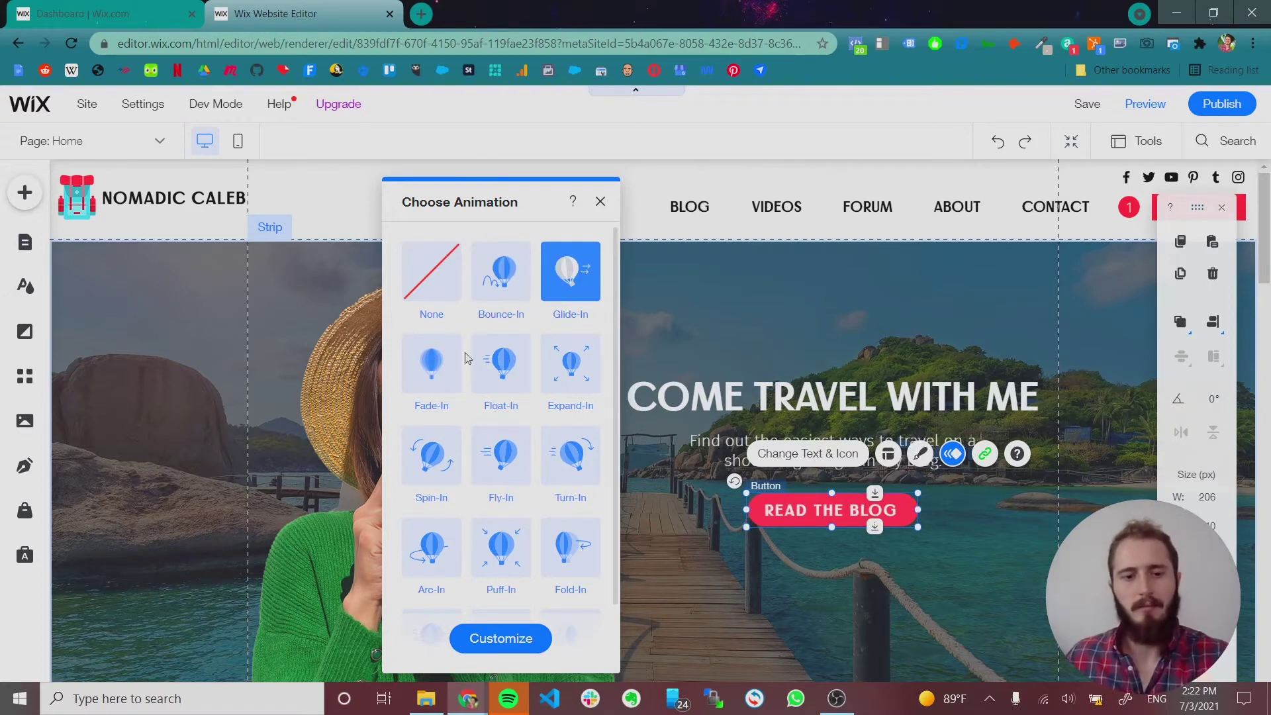
left_click(436, 361)
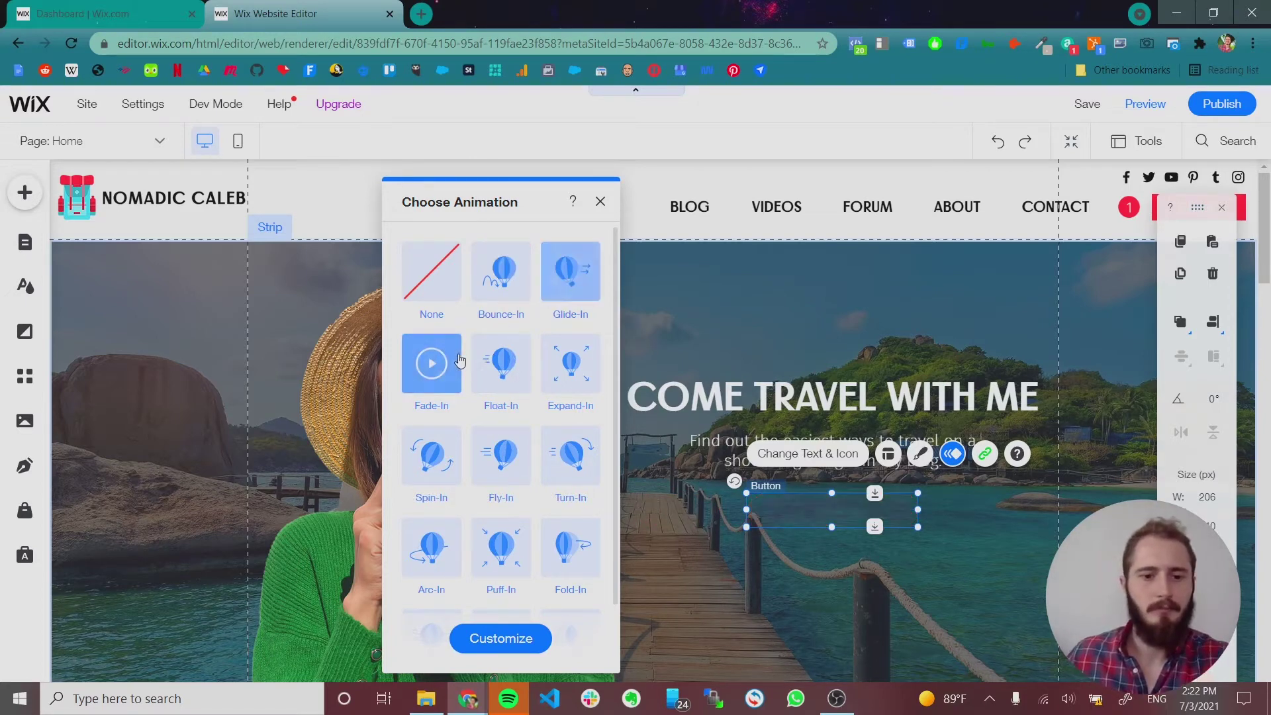
left_click(506, 359)
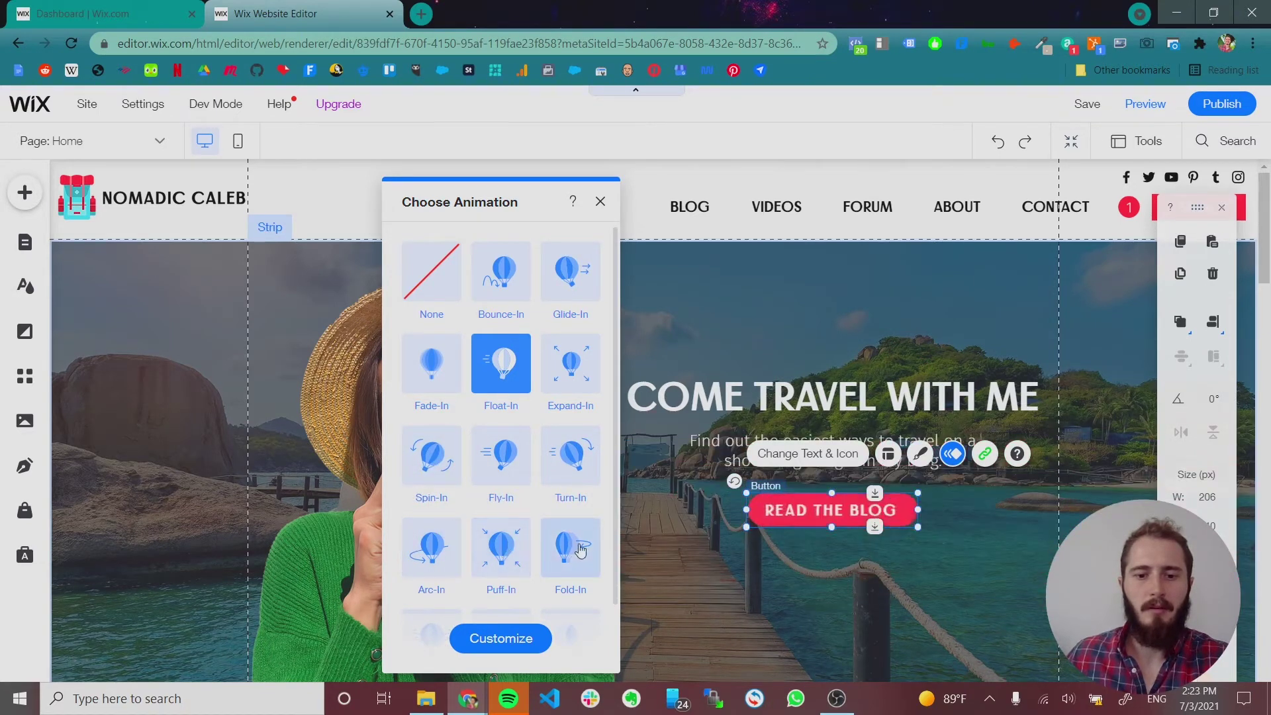
scroll(542, 550, "down", 1)
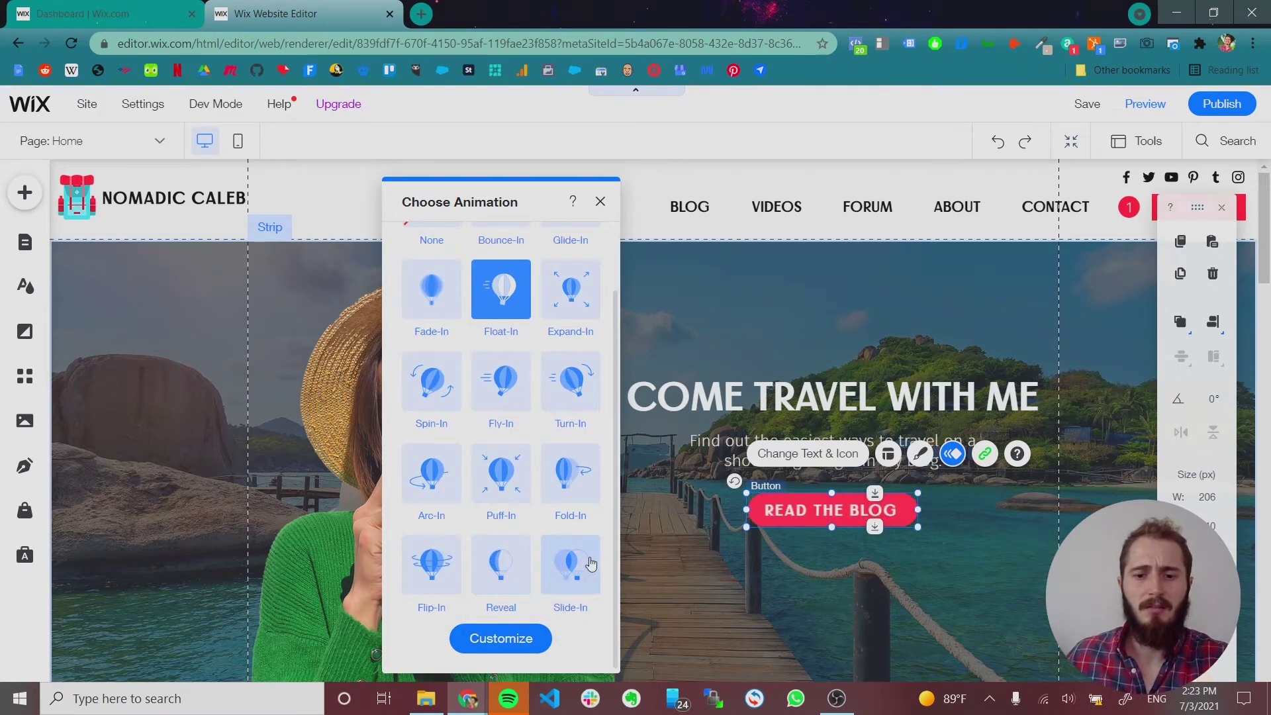
scroll(591, 564, "up", 1)
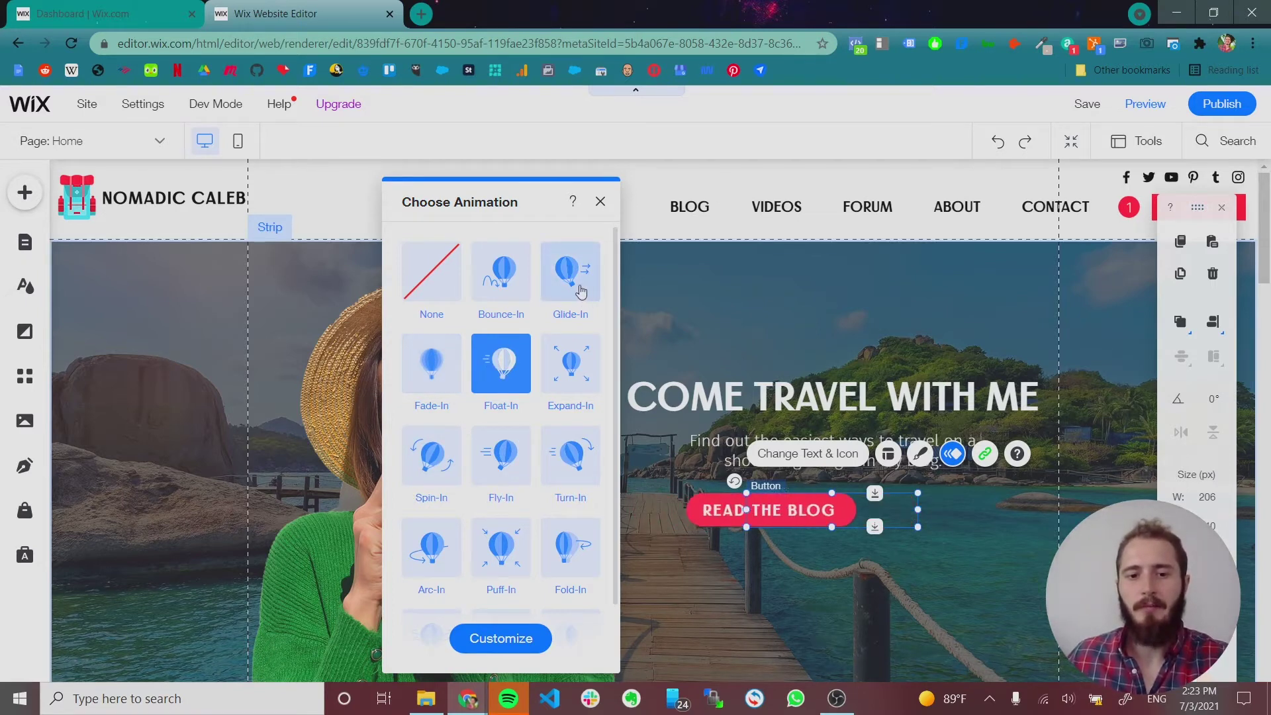
Set Float-In to From bottom, preview a 3-second duration, then restore 1.2 seconds
left_click(519, 638)
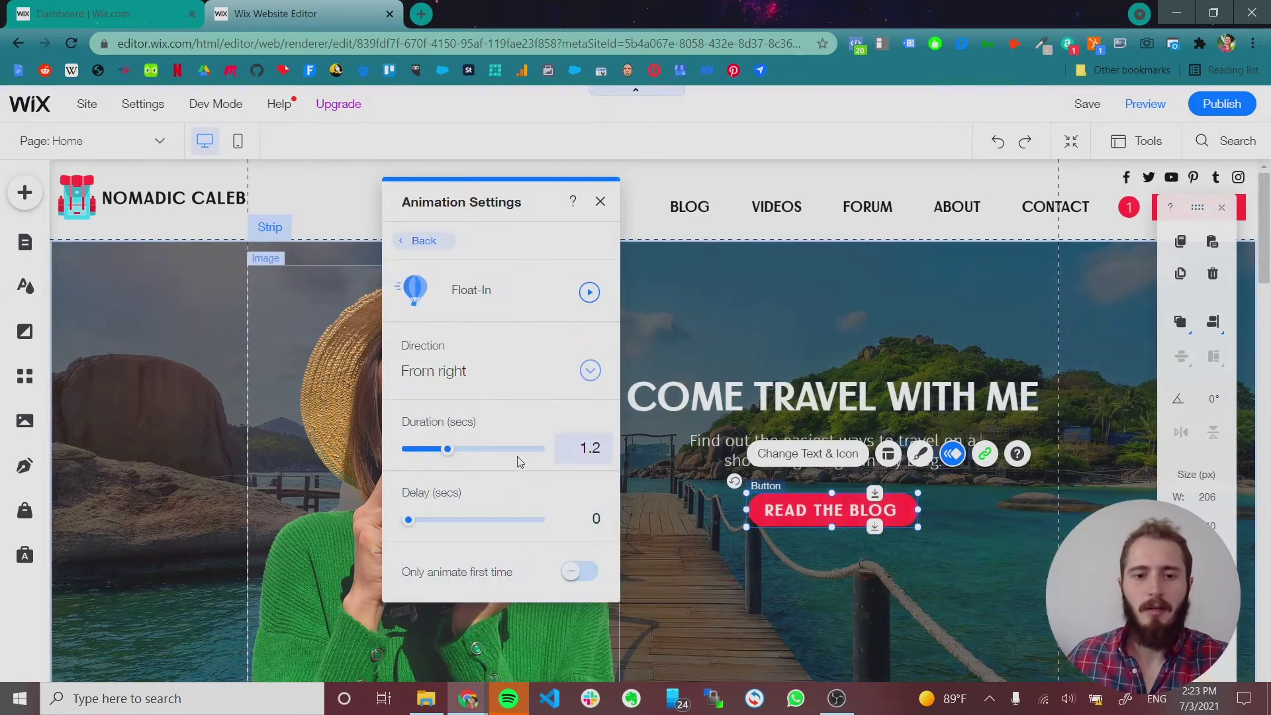
left_click(491, 372)
left_click(490, 405)
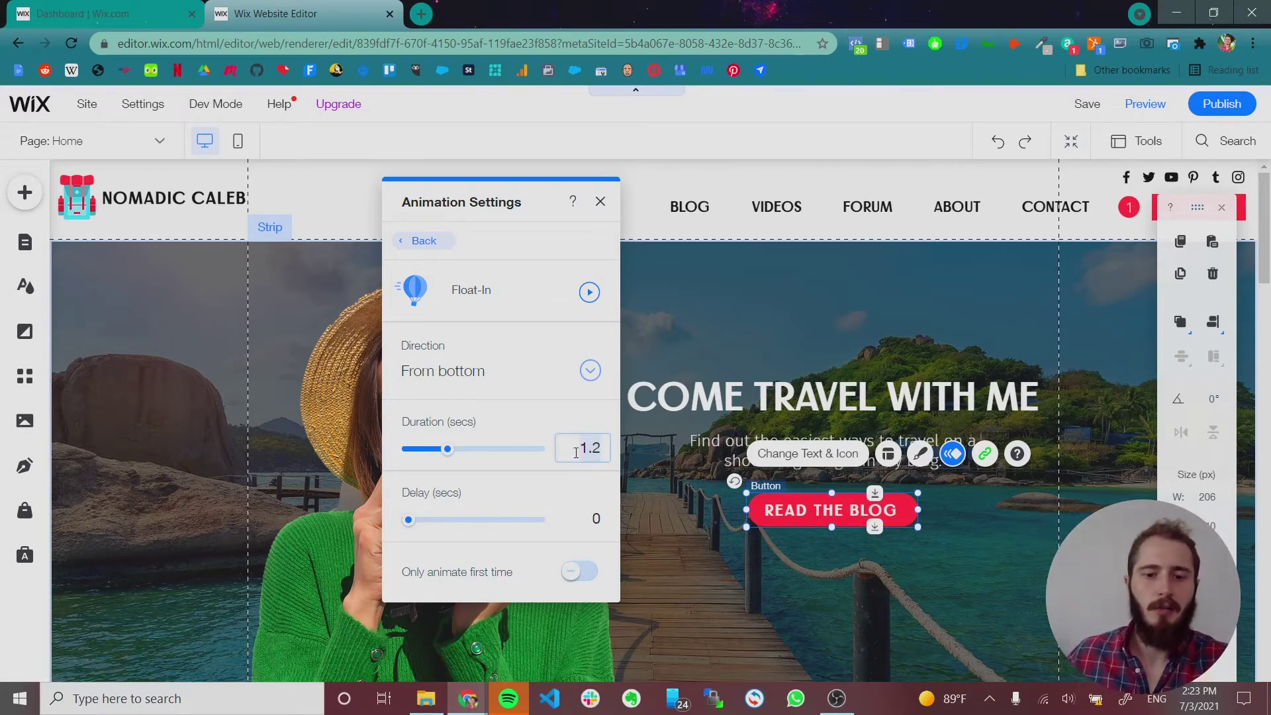
type("3")
key("Return")
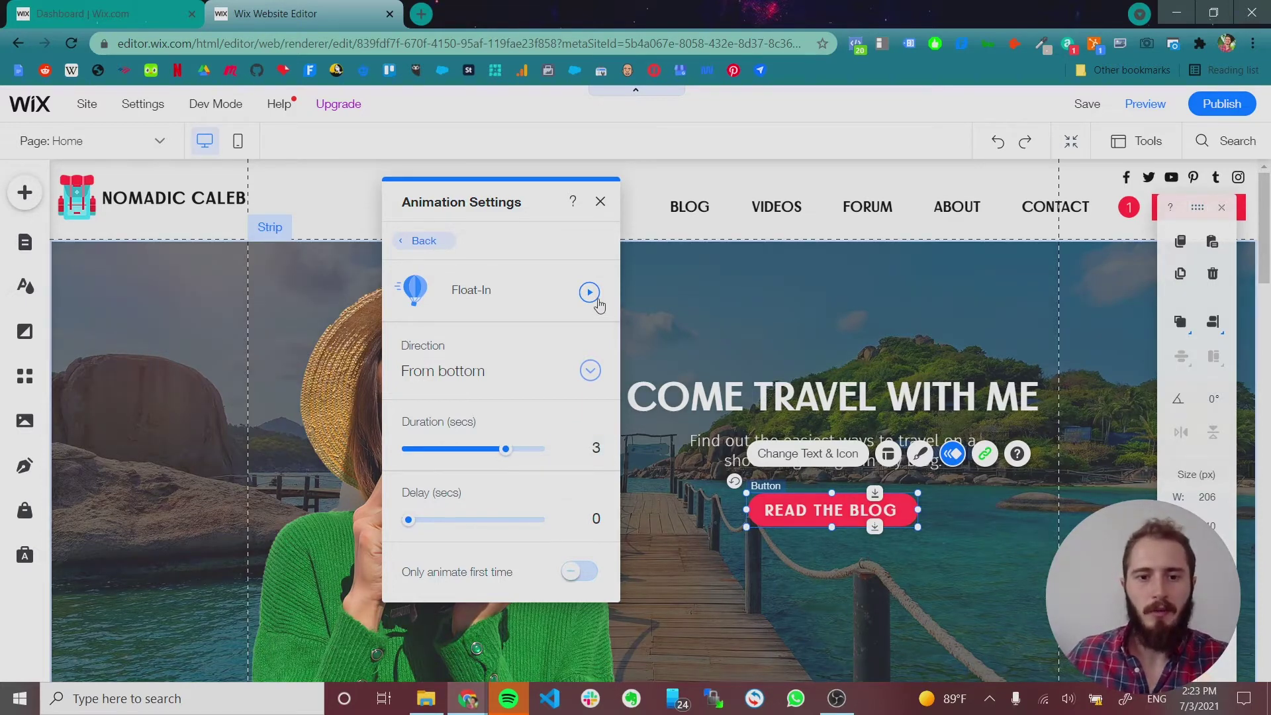
left_click(589, 292)
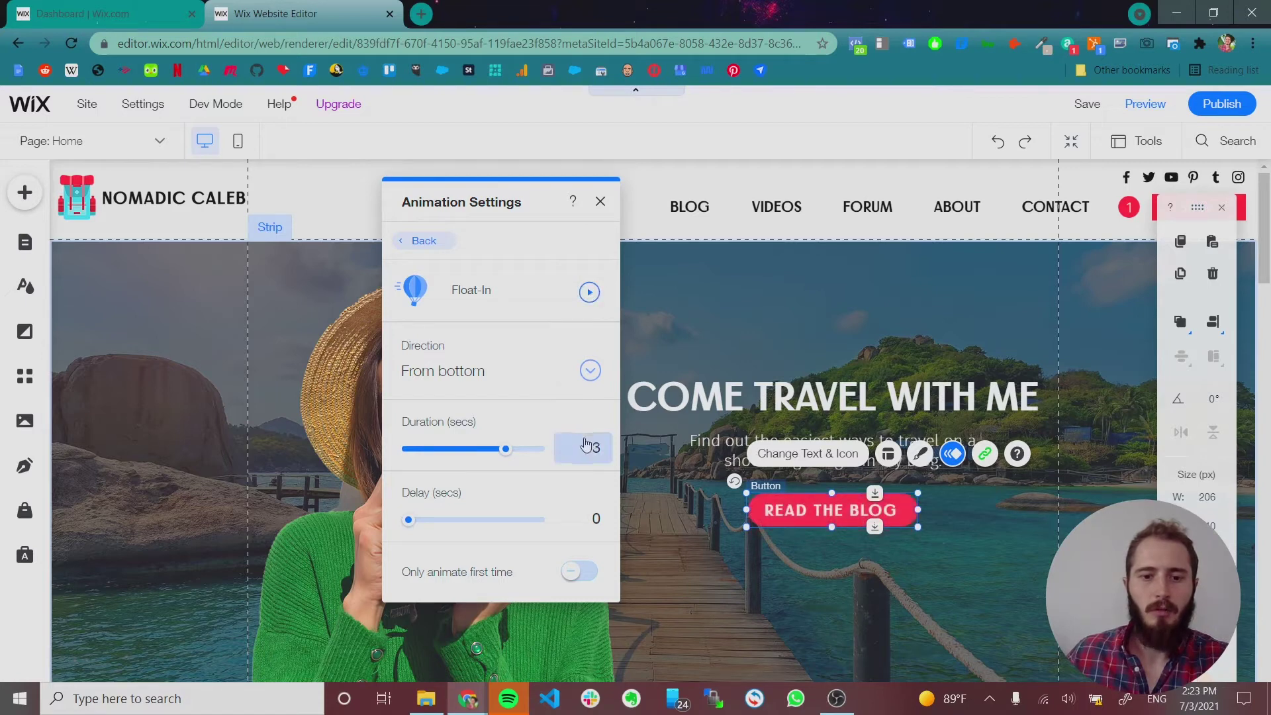
key("Return")
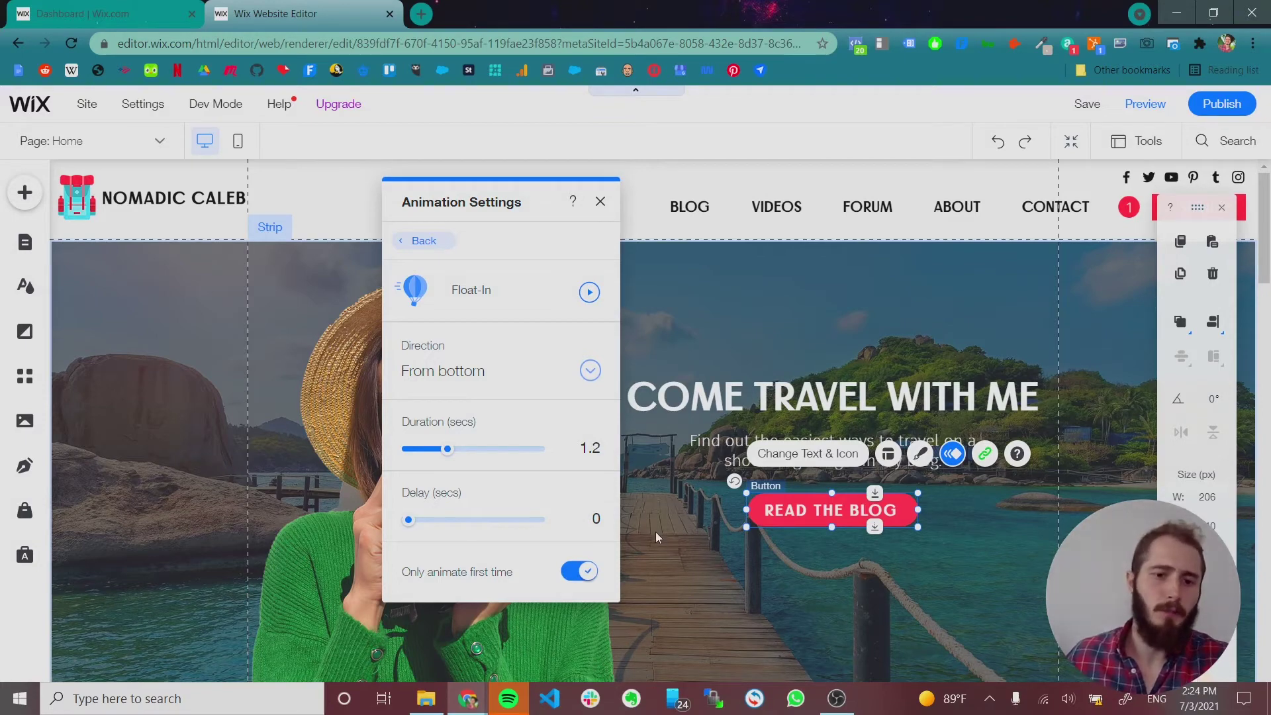
Close the animation settings and select the All About Me text group in its column
left_click(693, 534)
scroll(660, 425, "down", 5)
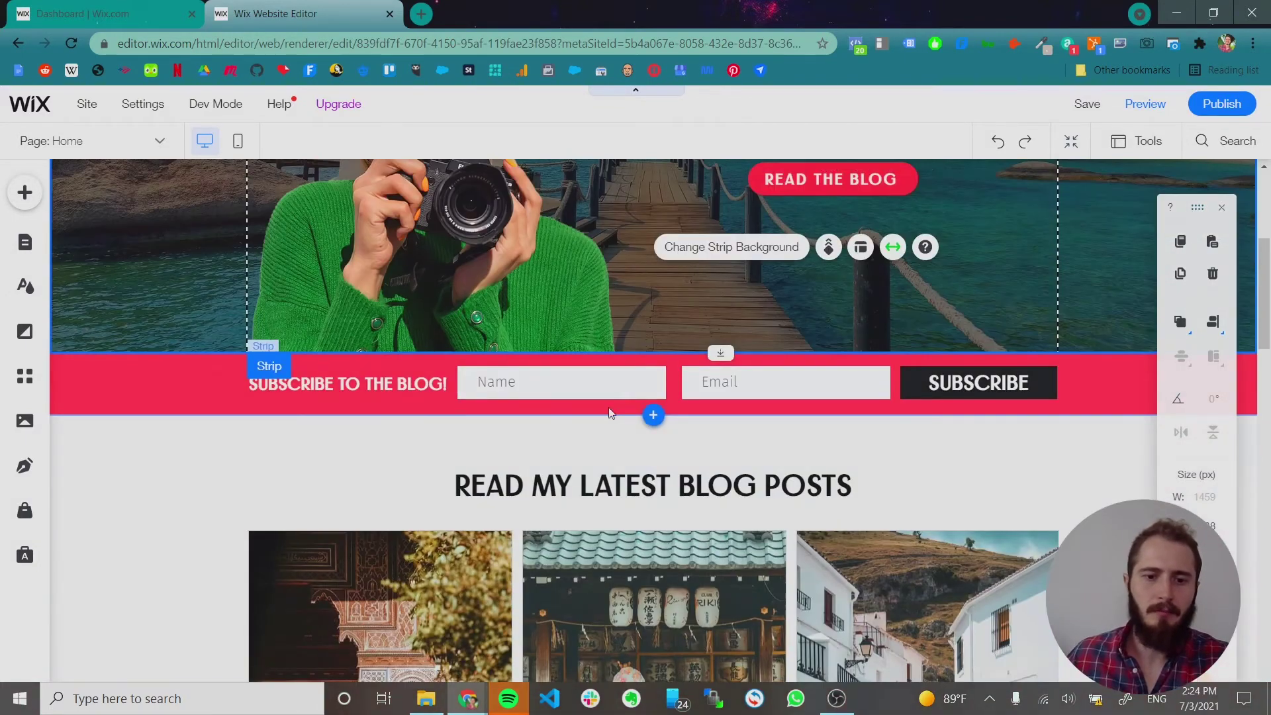
scroll(602, 401, "up", 1)
scroll(496, 390, "down", 1)
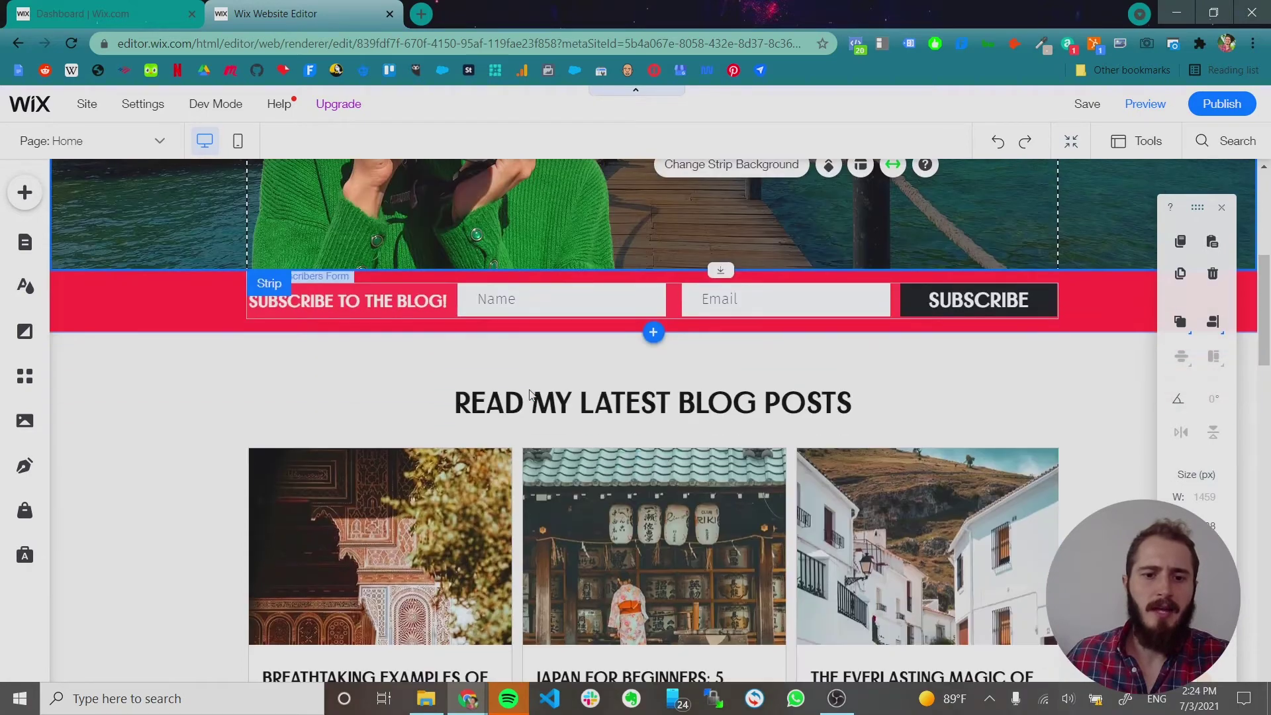
scroll(589, 414, "down", 12)
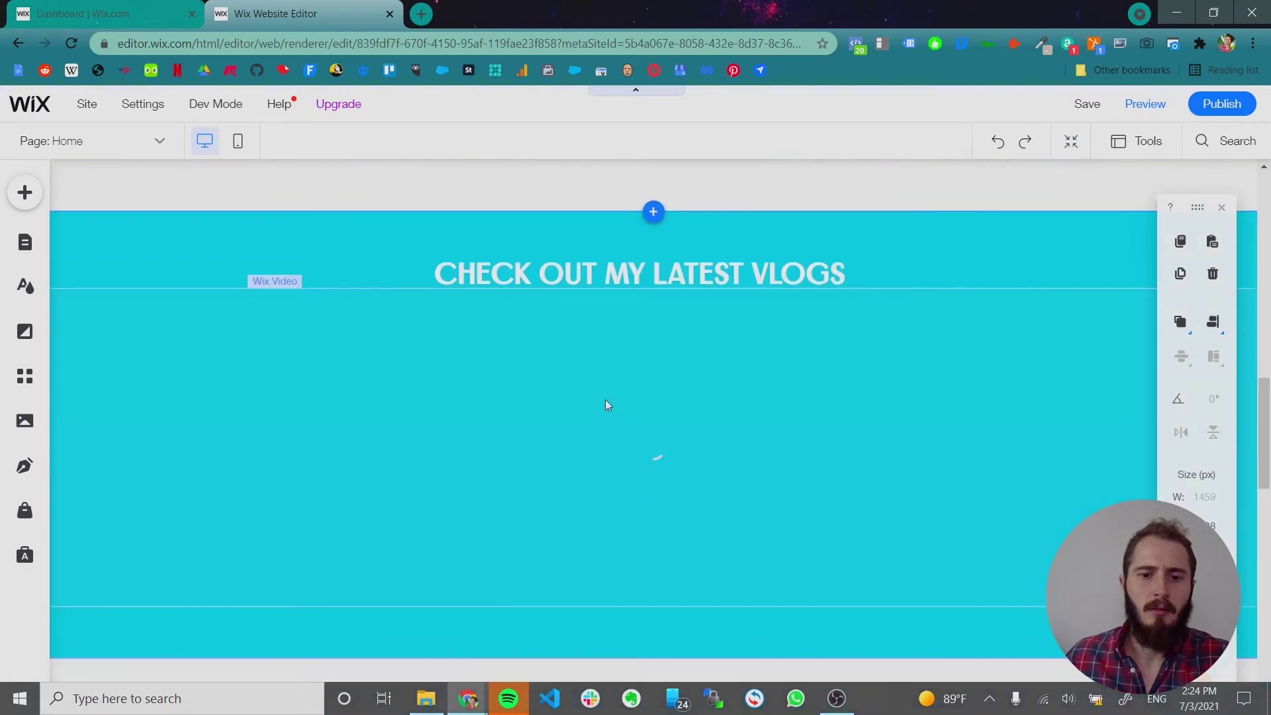
scroll(605, 395, "down", 5)
scroll(606, 395, "up", 1)
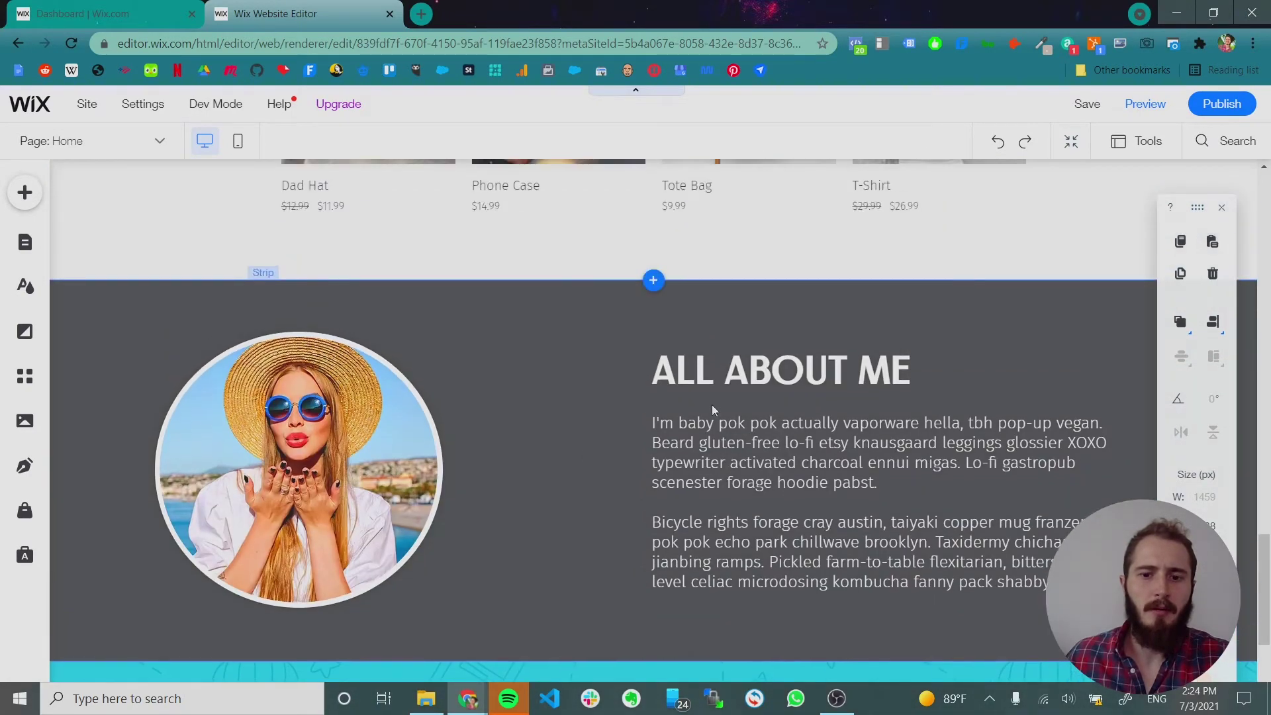
left_click(733, 366)
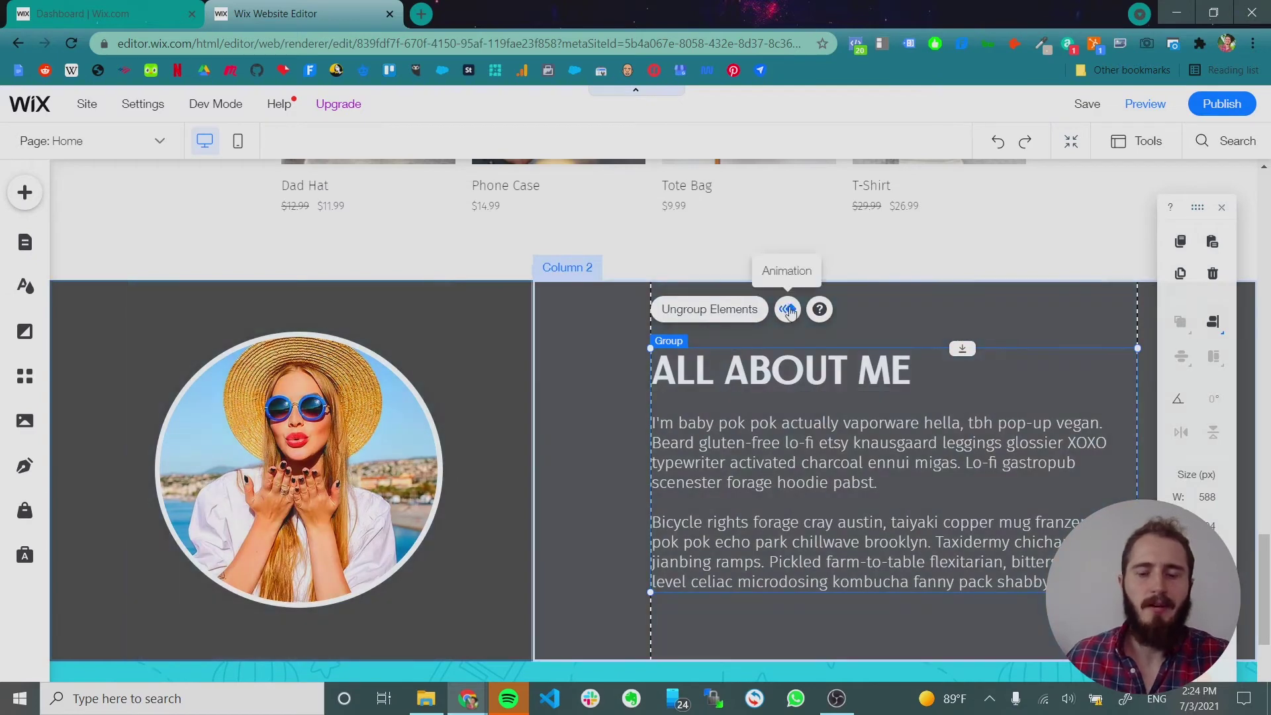
left_click(775, 379)
Give the All About Me text group a Float-In entrance animation
left_click(776, 381)
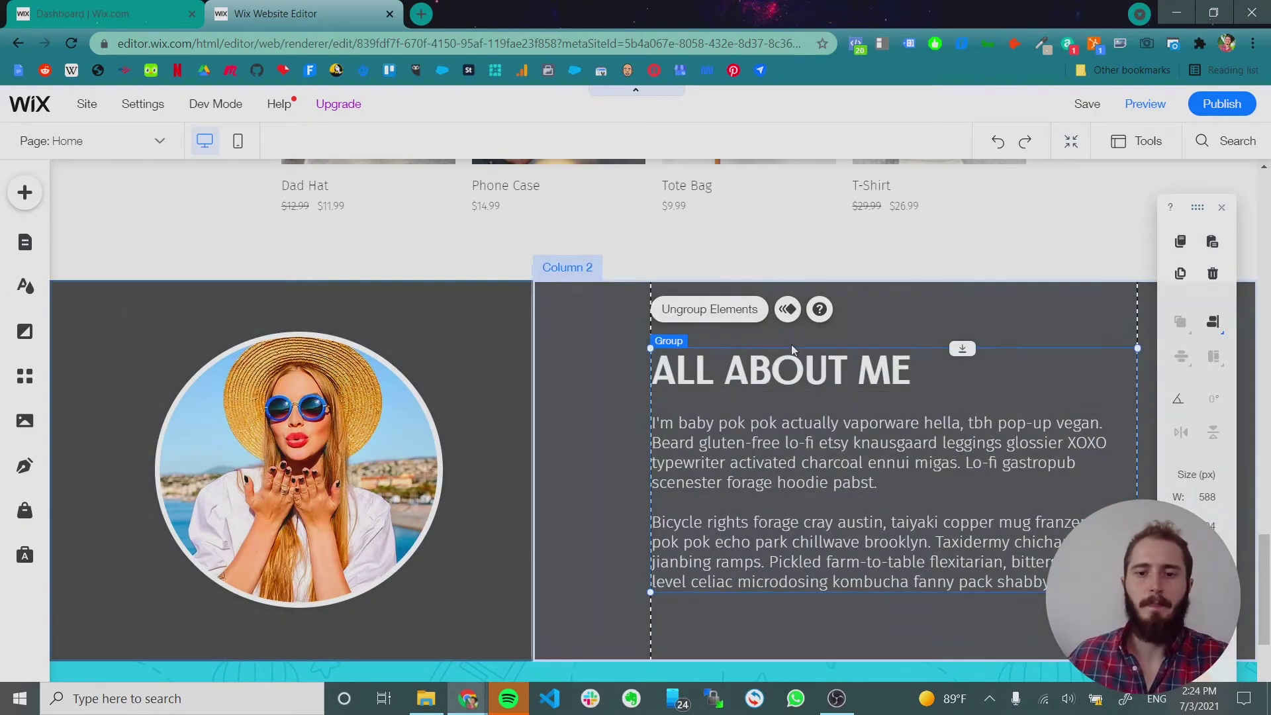
left_click(785, 311)
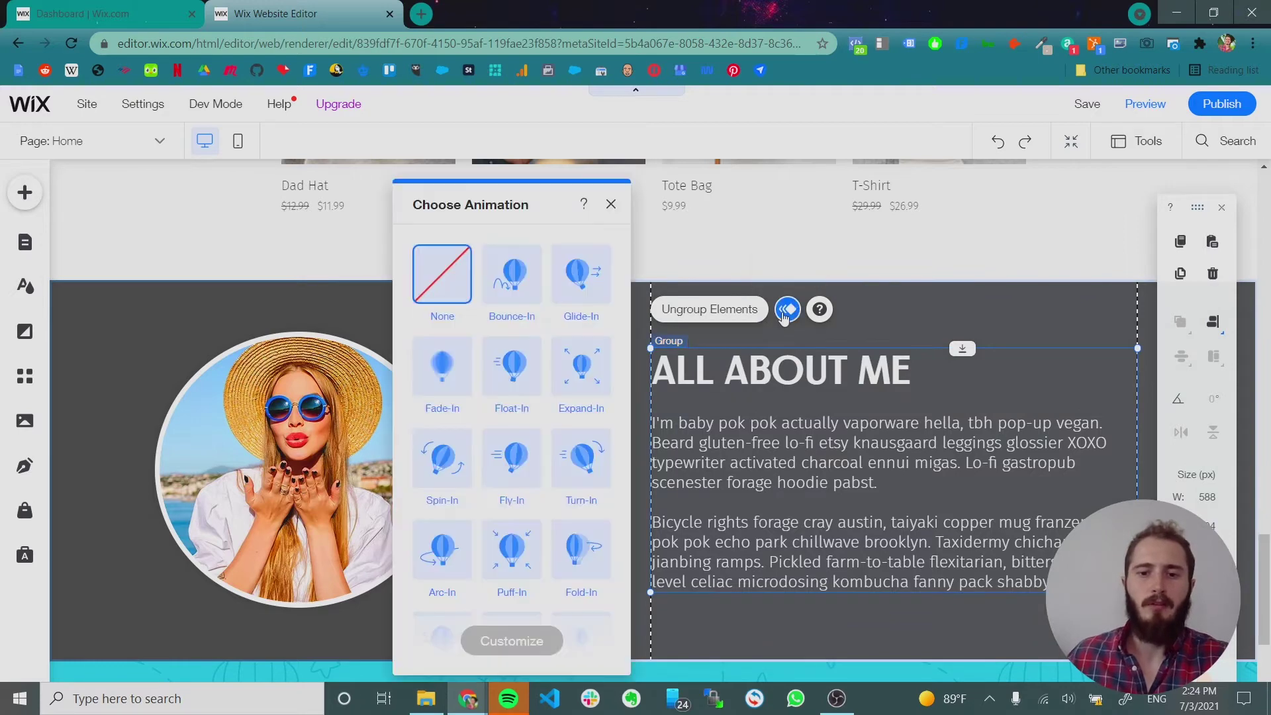
left_click(523, 379)
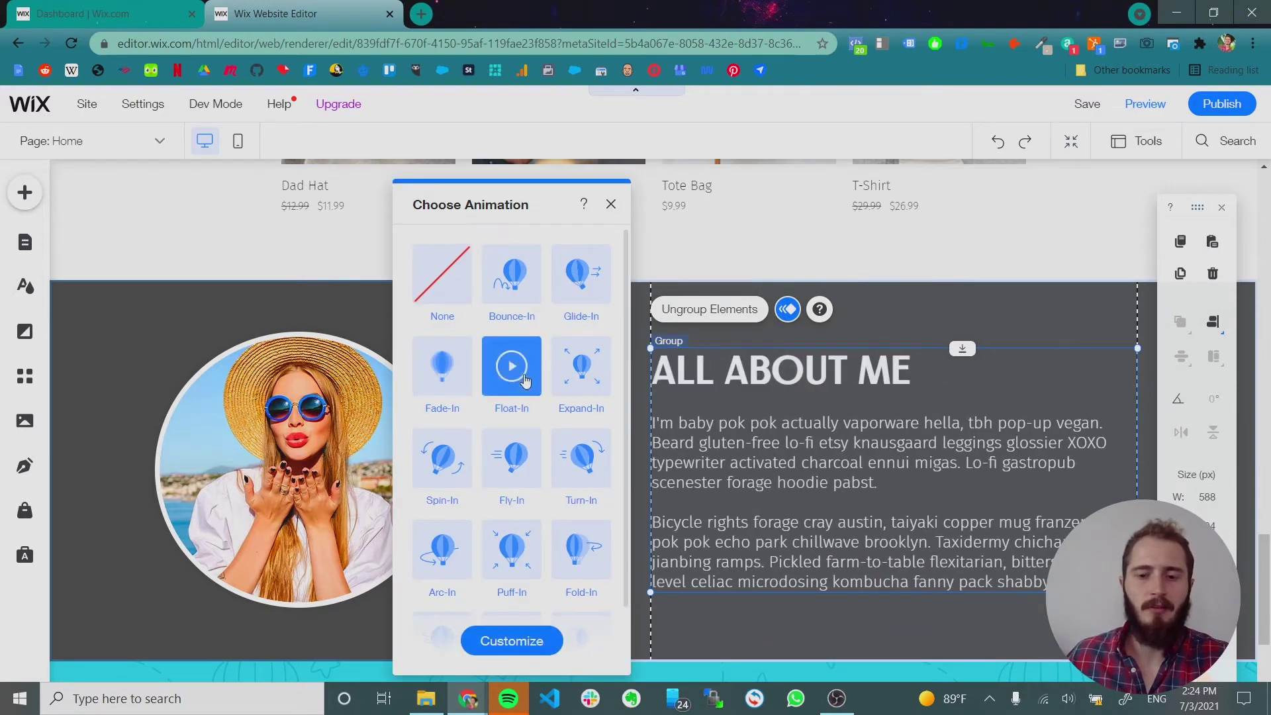
Give the circular About Me photo a Float-In entrance coming from the left
left_click(370, 370)
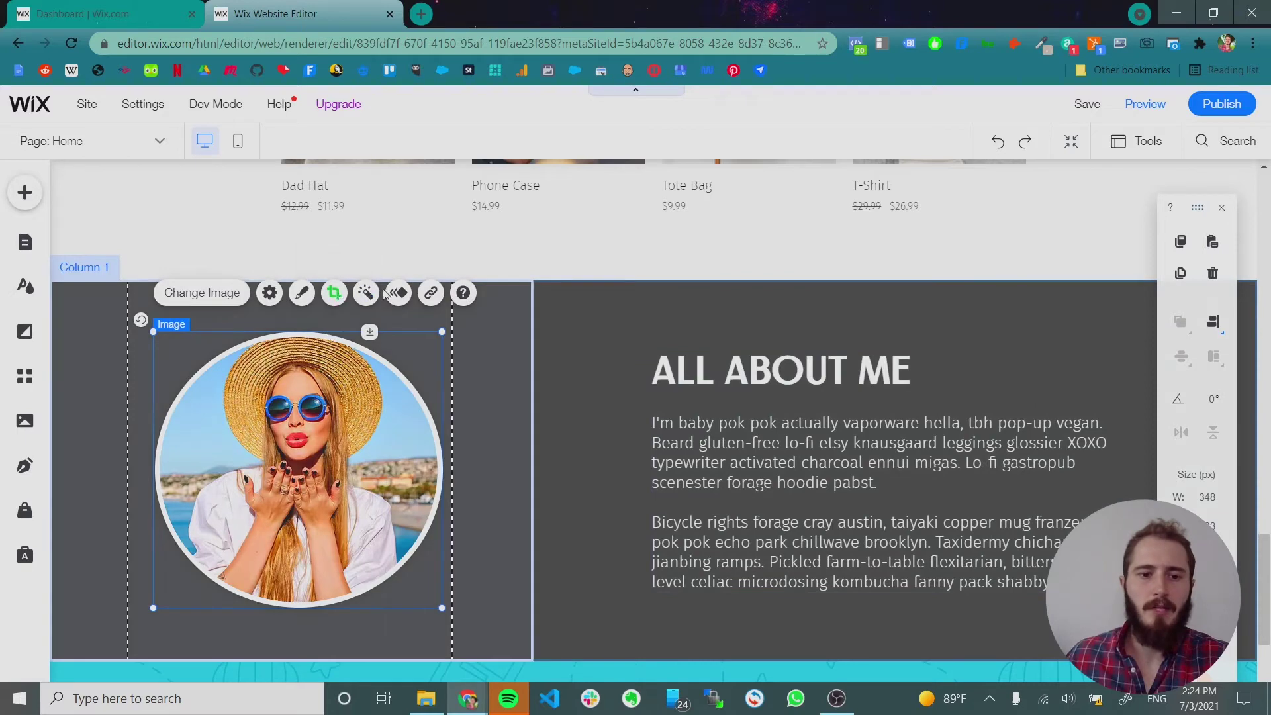
left_click(394, 294)
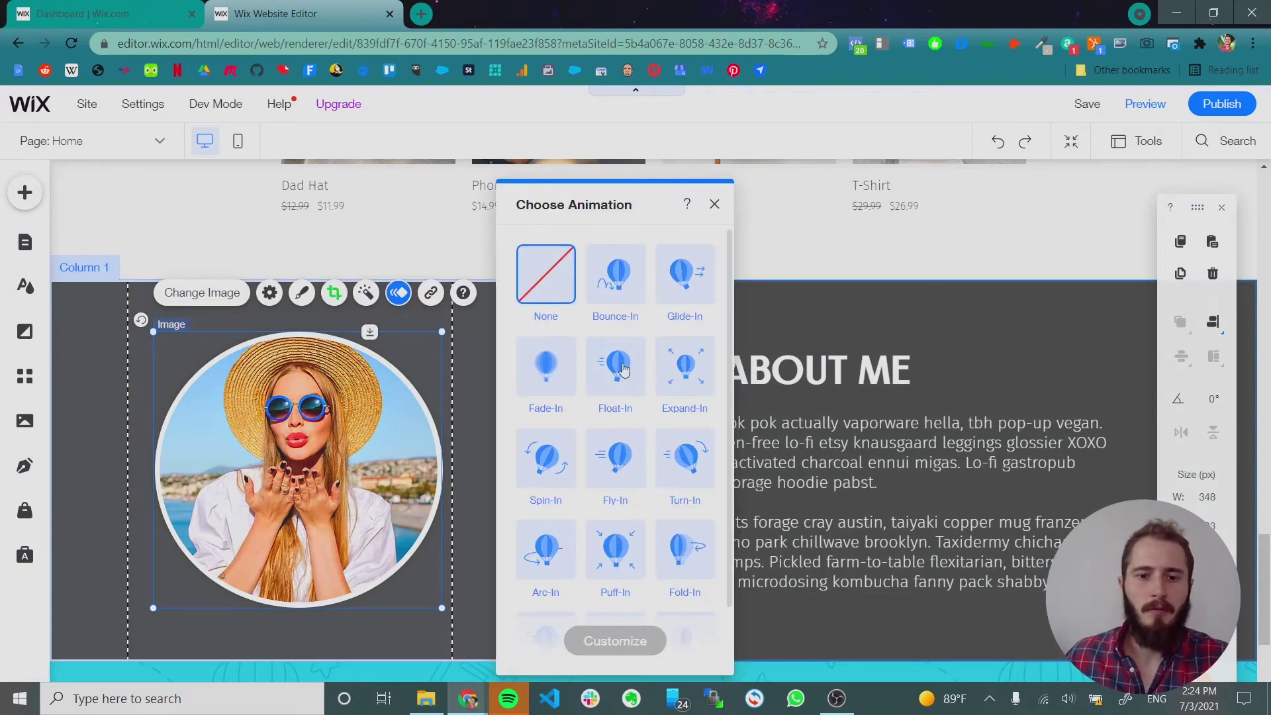
left_click(617, 368)
left_click(615, 640)
left_click(592, 373)
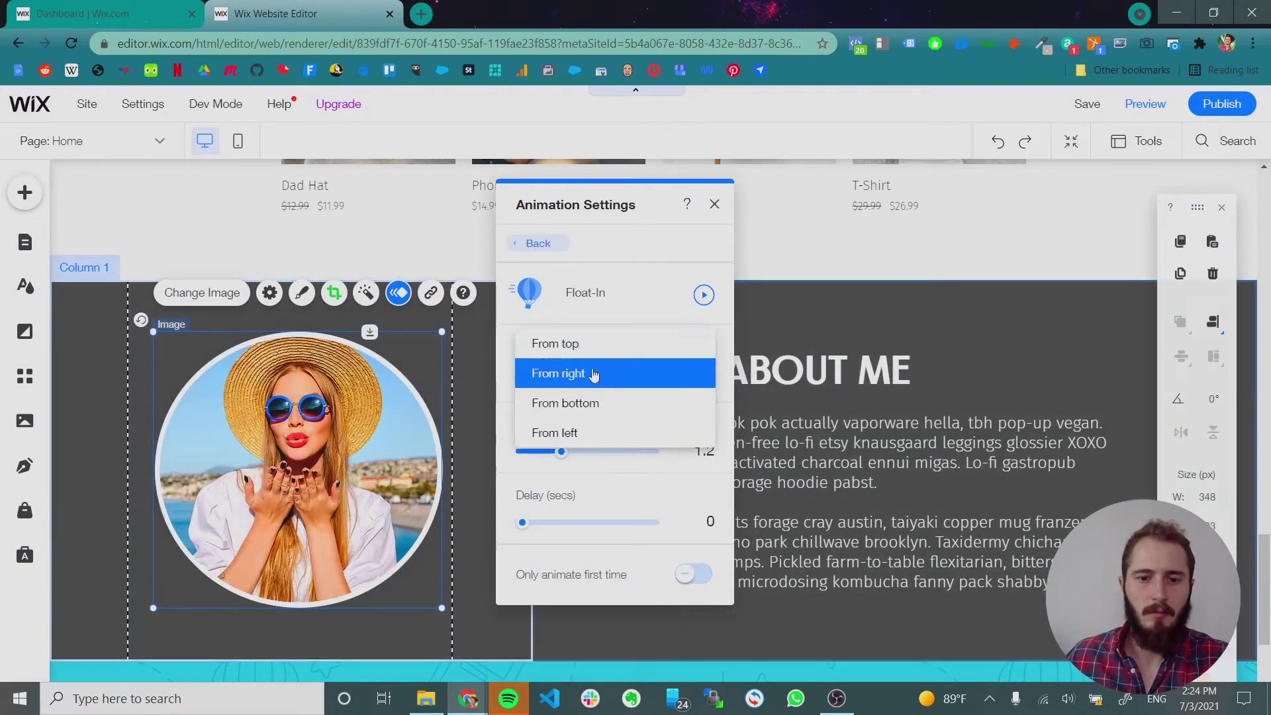
left_click(555, 432)
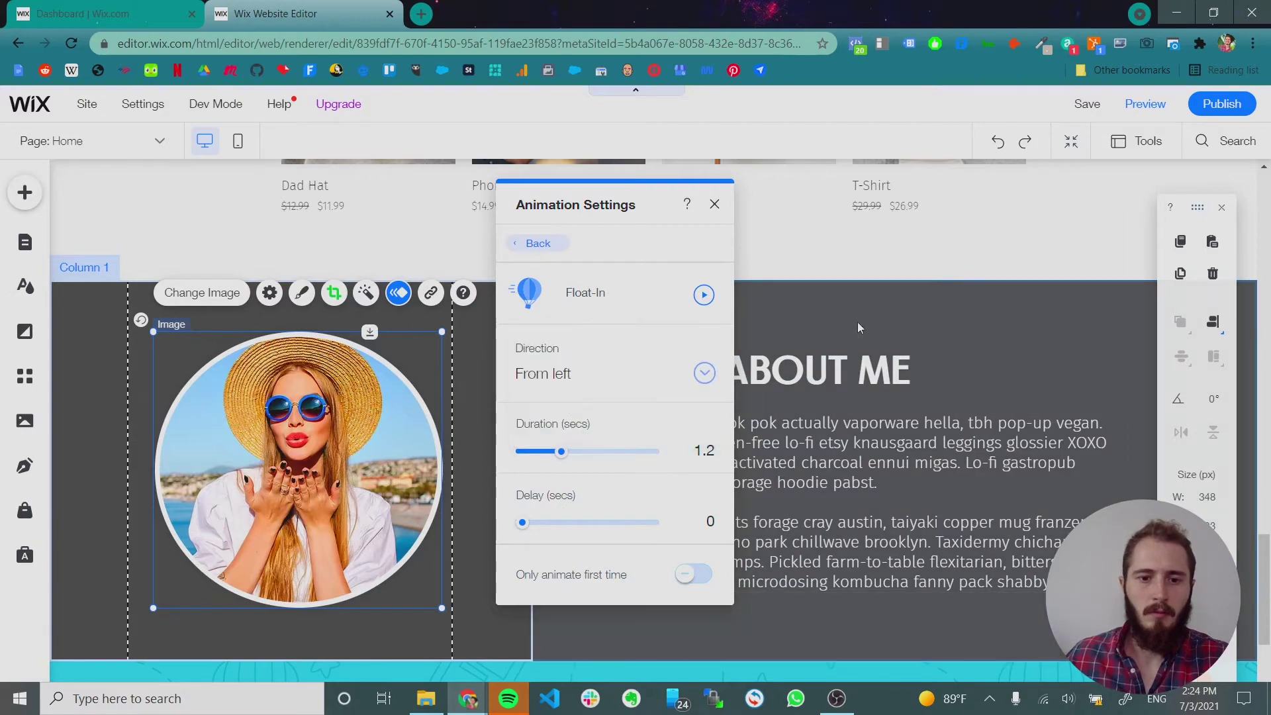
left_click(703, 295)
left_click(936, 411)
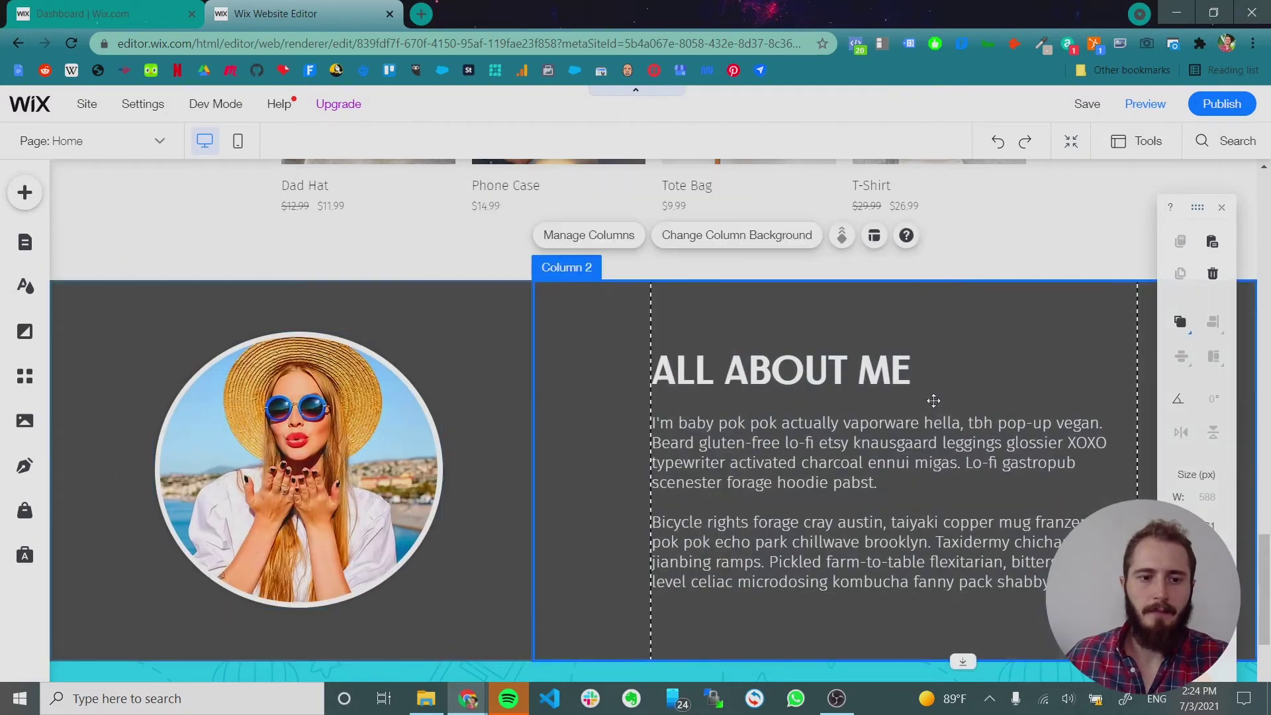
scroll(930, 400, "down", 8)
scroll(931, 400, "up", 15)
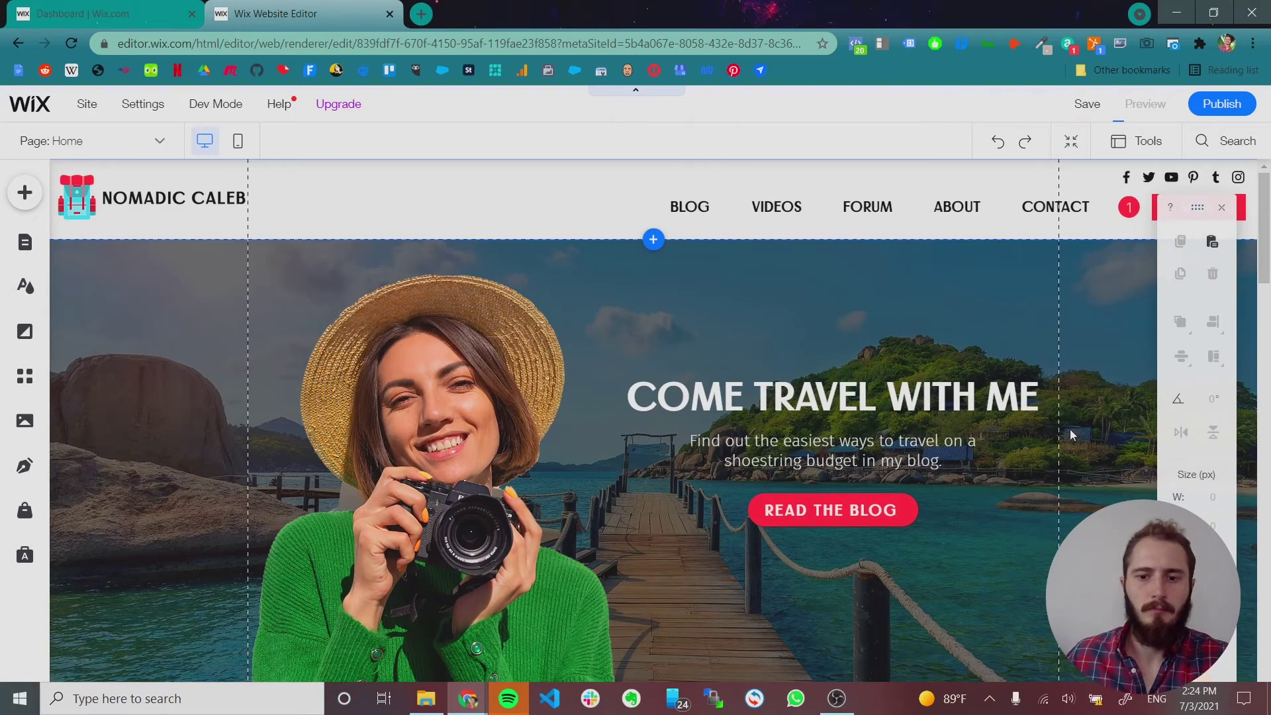
key("ctrl+p")
scroll(1069, 425, "down", 2)
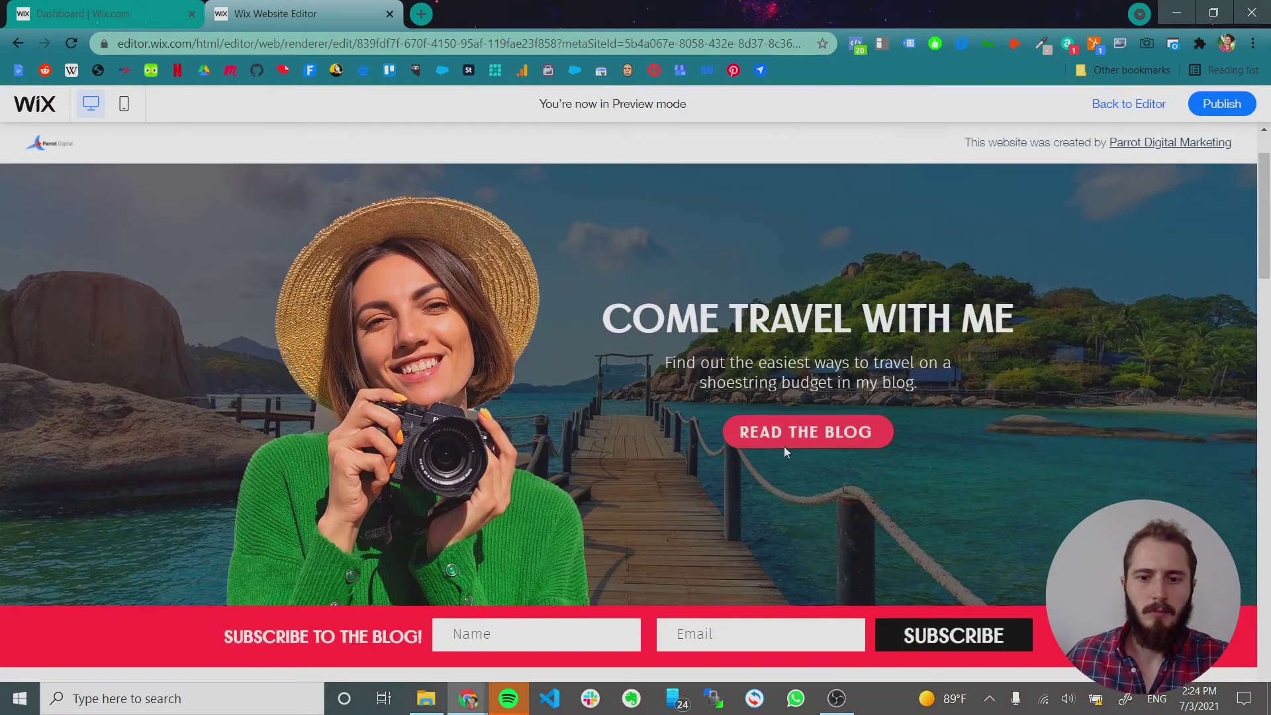
scroll(794, 445, "down", 4)
scroll(808, 404, "down", 15)
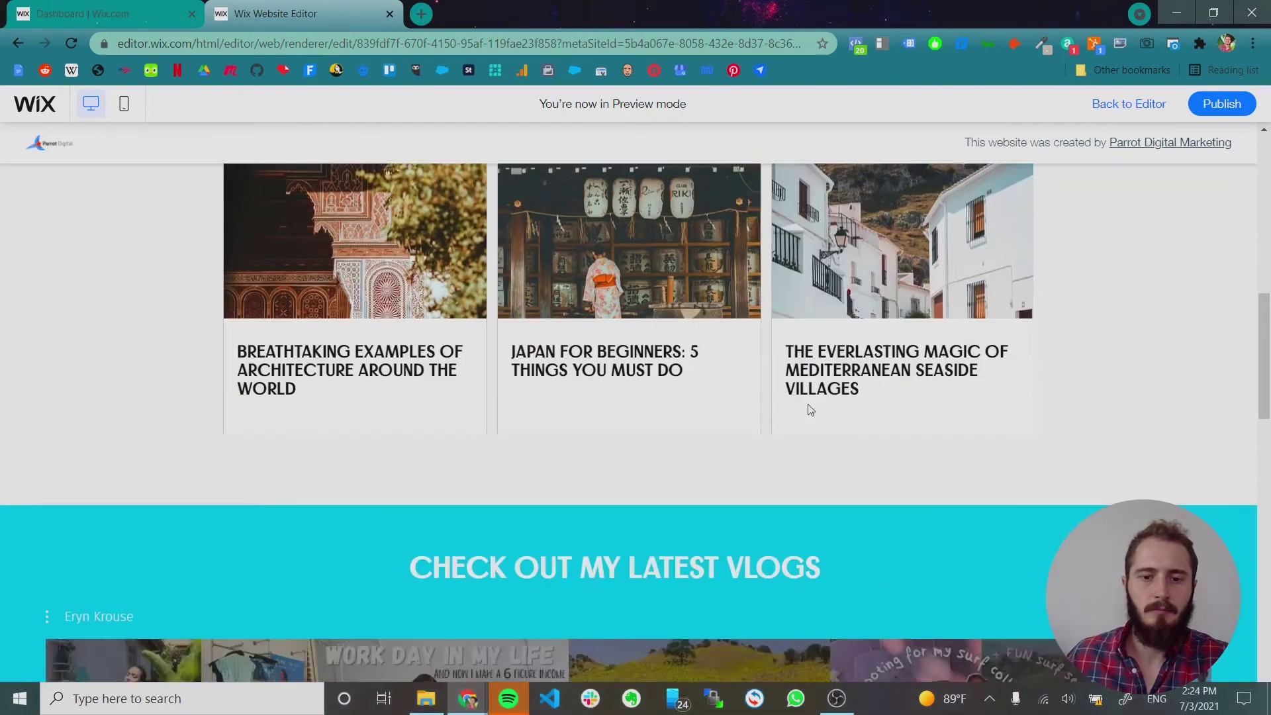
scroll(803, 404, "down", 9)
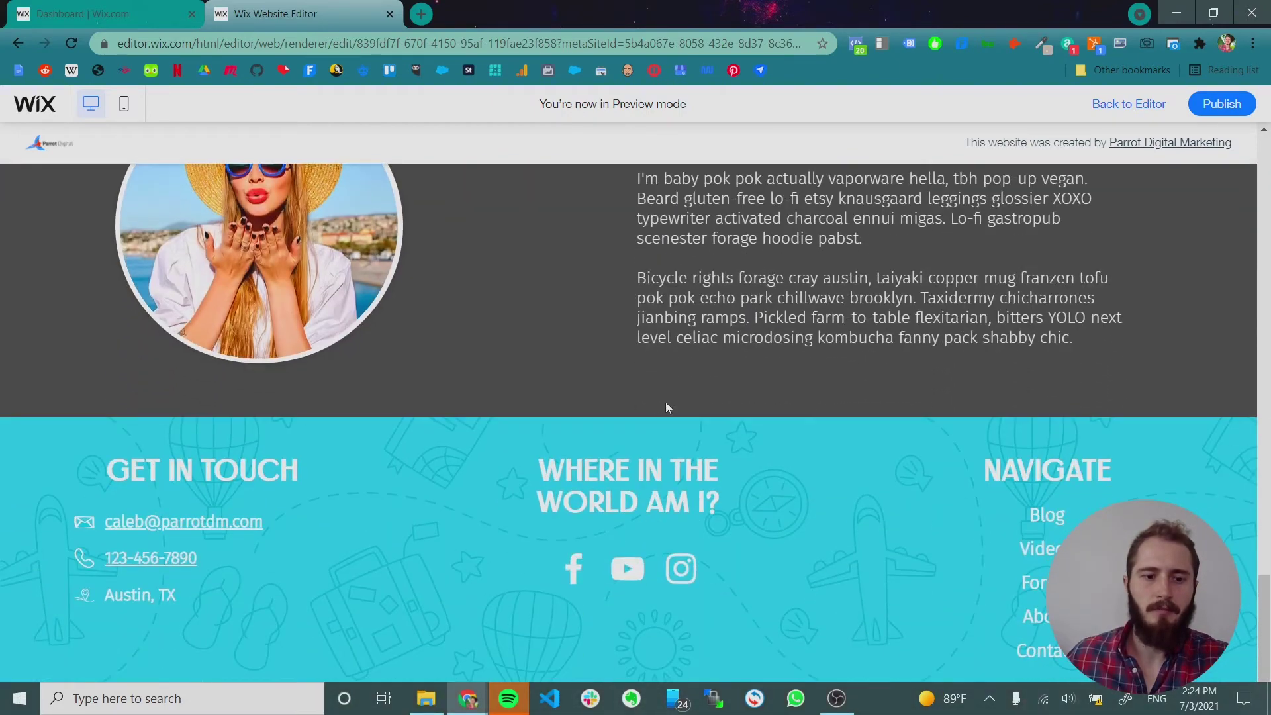
scroll(673, 407, "up", 6)
Back in the editor, group the Read My Latest Blog Posts heading with its post list
left_click(1128, 104)
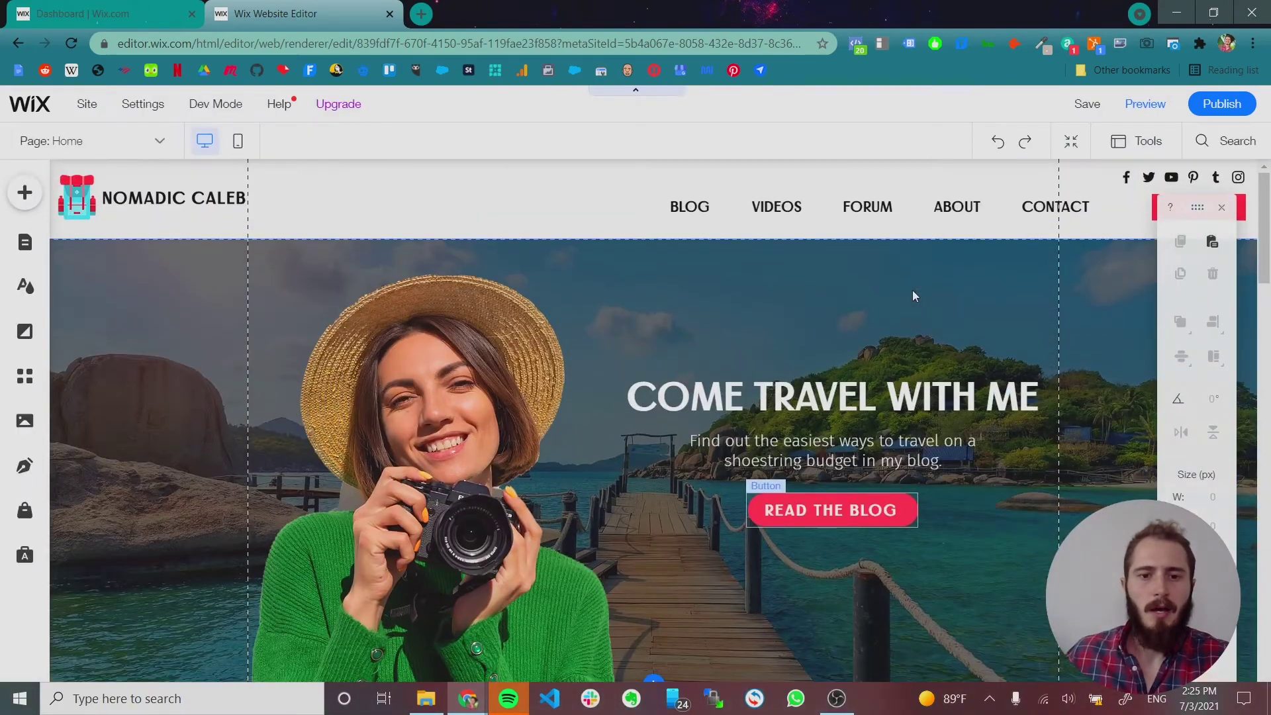
scroll(907, 307, "down", 6)
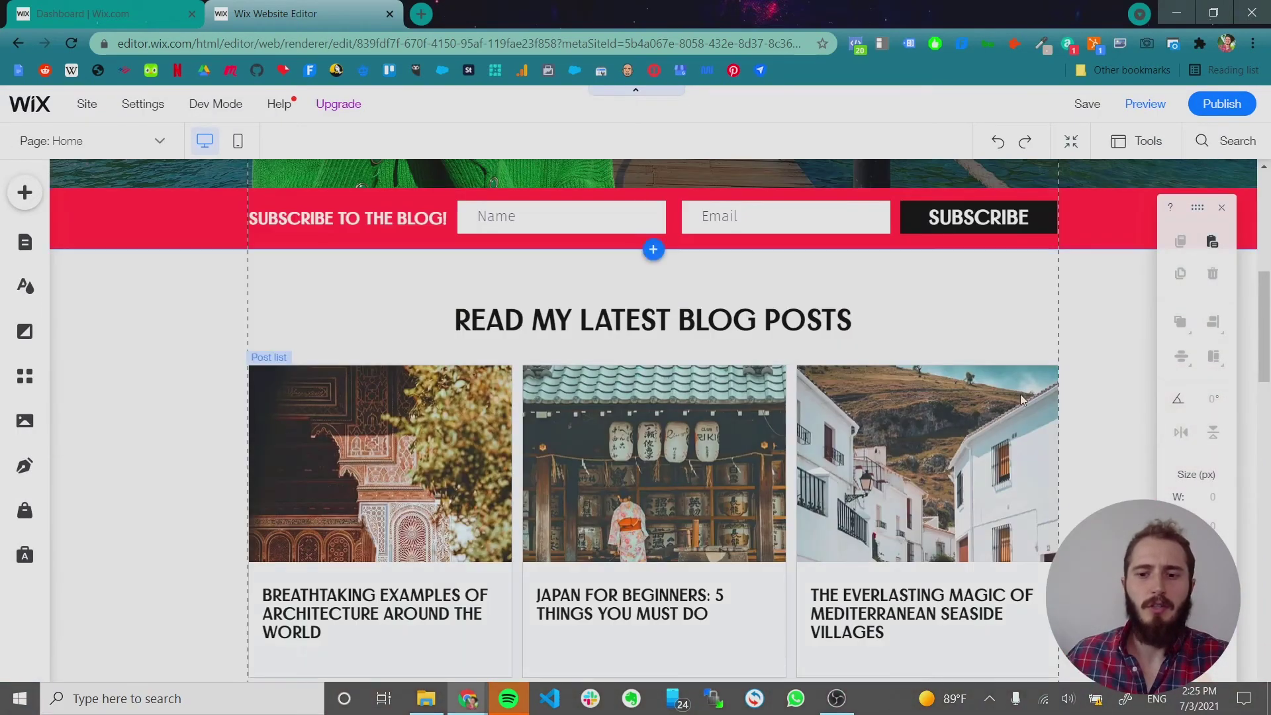
left_click(1059, 348)
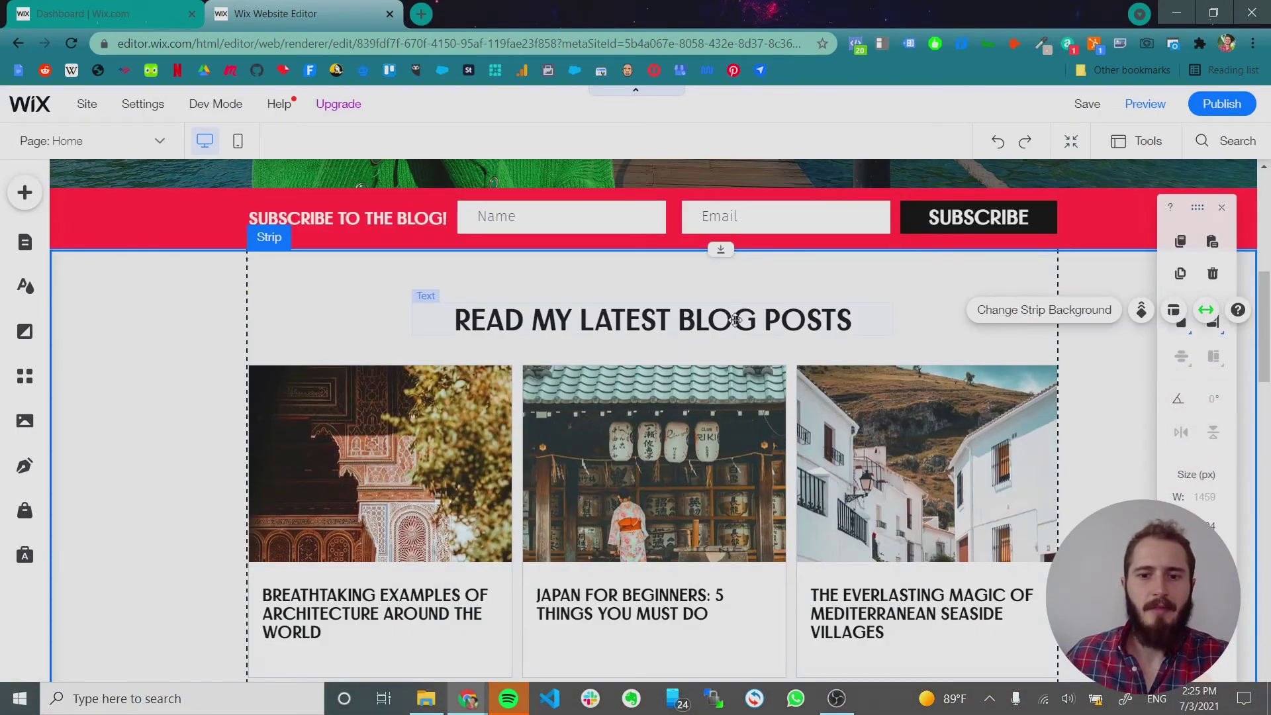
left_click(647, 328)
left_click(671, 440, "shift")
key("ctrl+g")
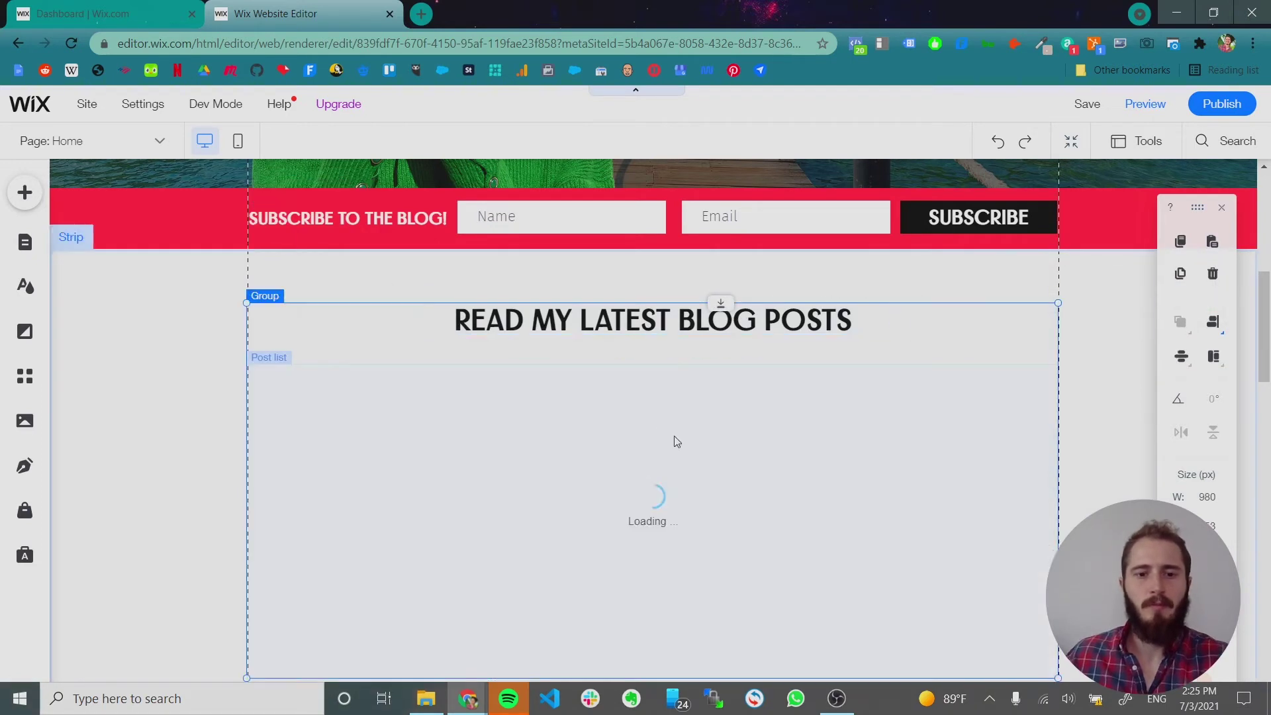
Apply a Fade-In entrance animation to the blog posts group
left_click(382, 194)
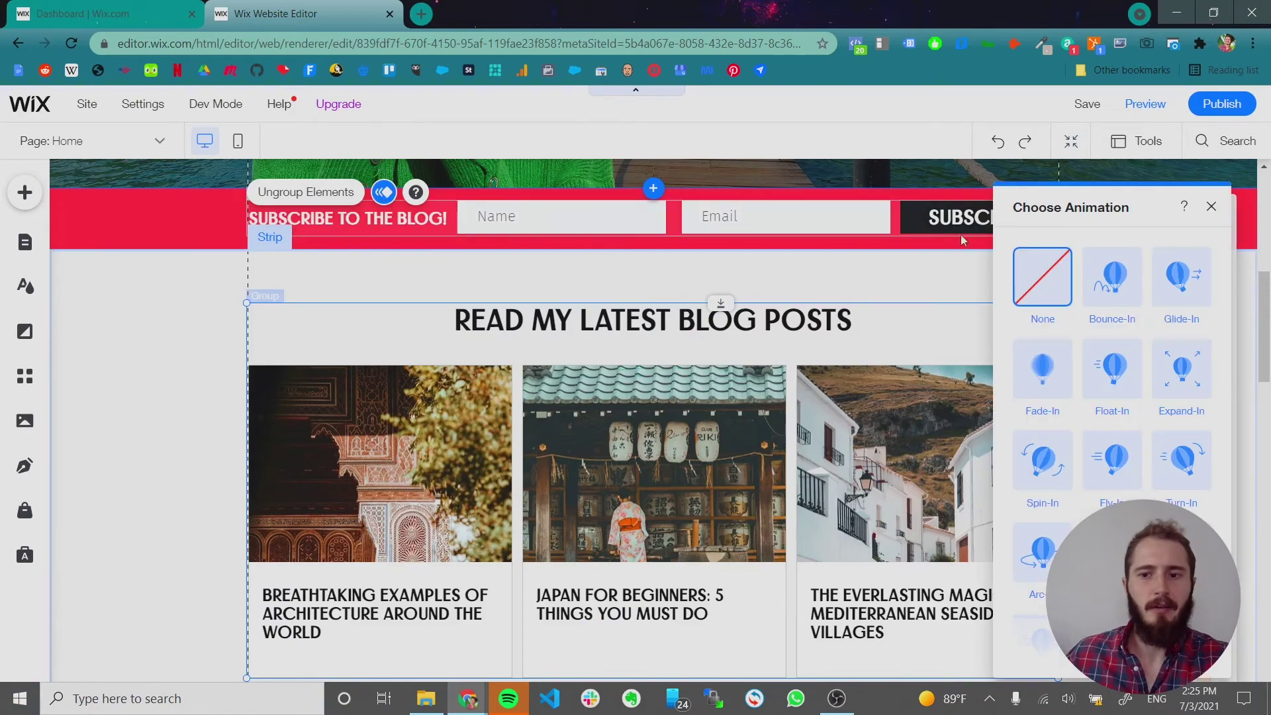
left_click(1038, 366)
scroll(499, 427, "down", 10)
Give the Check Out My Latest Vlogs heading a Fade-In entrance animation
scroll(559, 344, "up", 1)
scroll(558, 344, "up", 2)
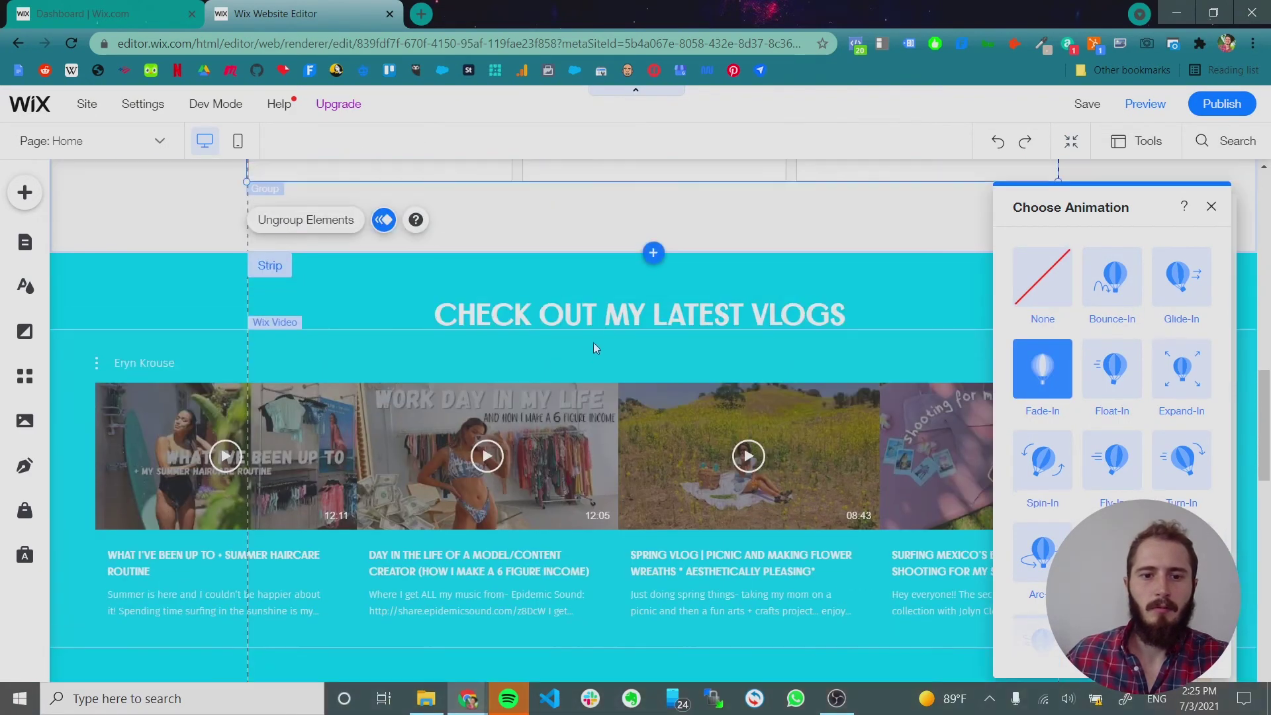
left_click(600, 331)
left_click(601, 435)
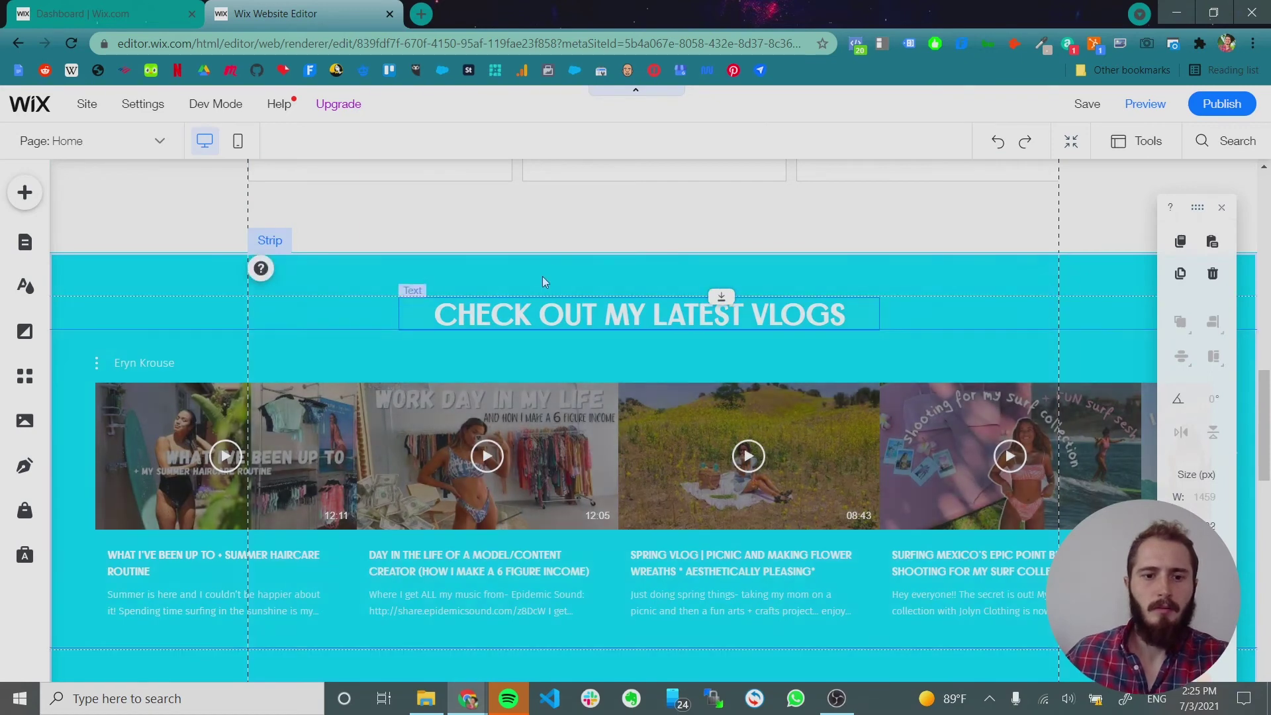
left_click(601, 319)
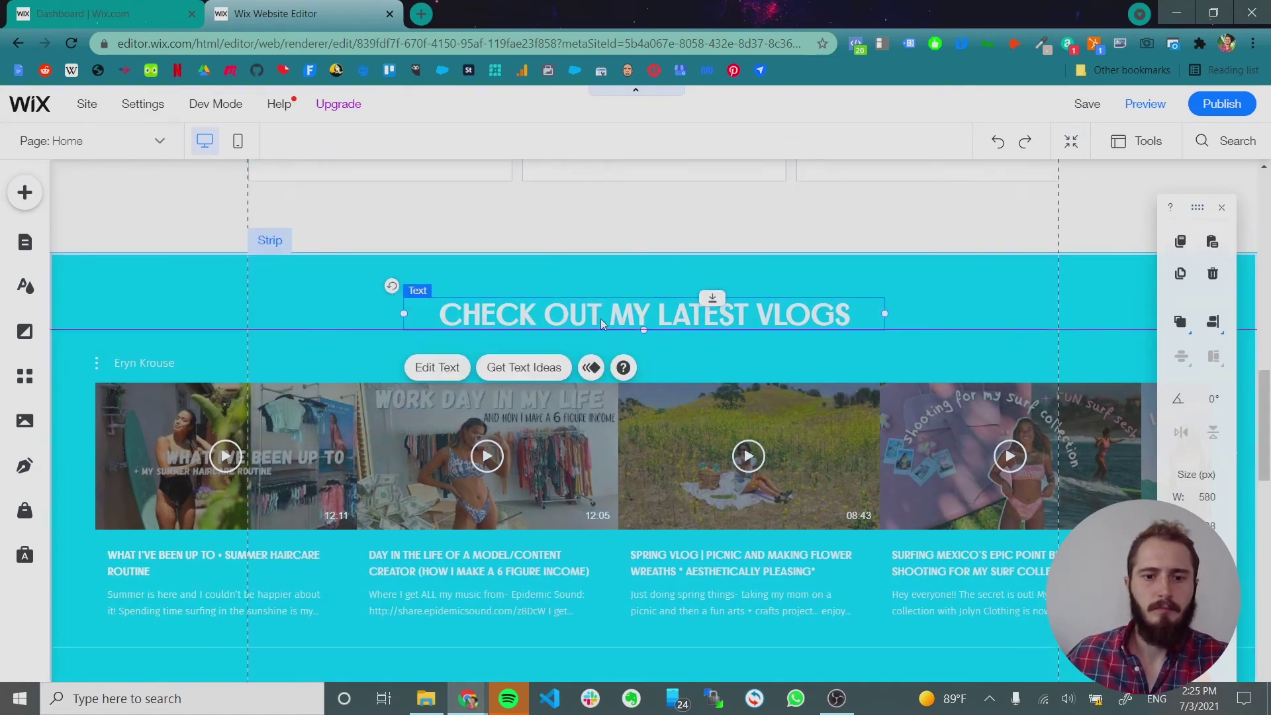
left_click(657, 422)
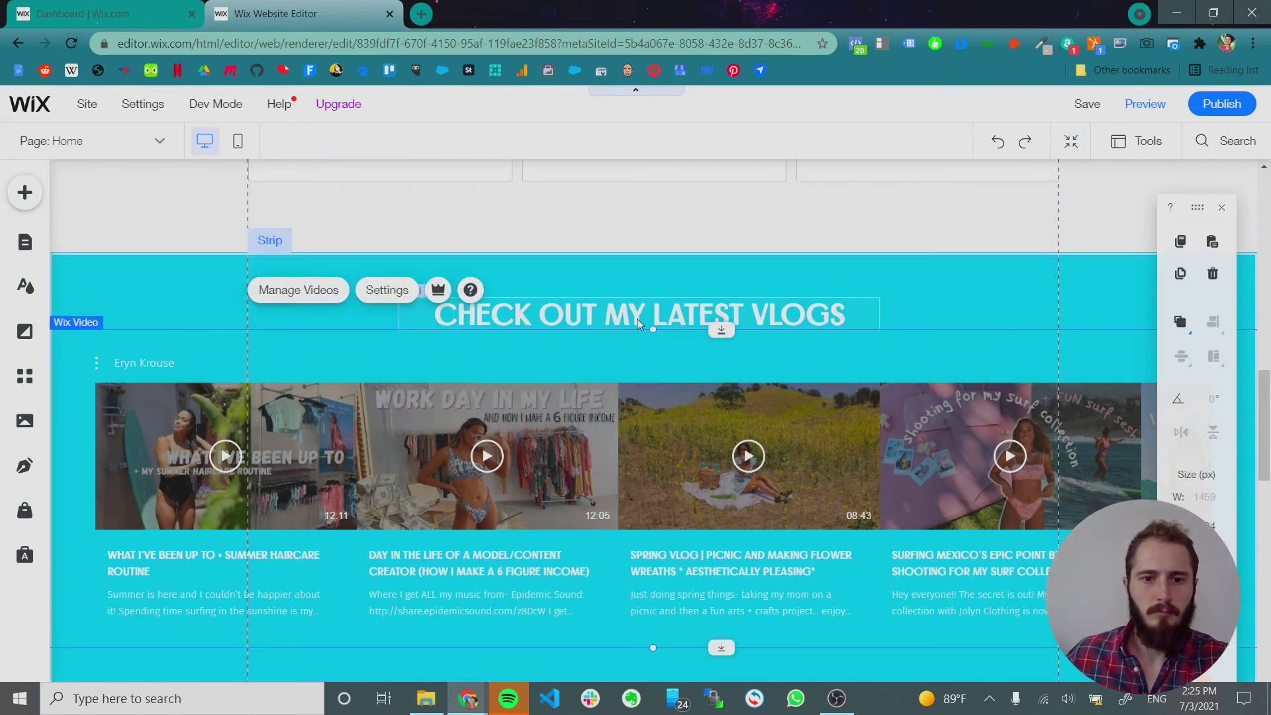
left_click(513, 279)
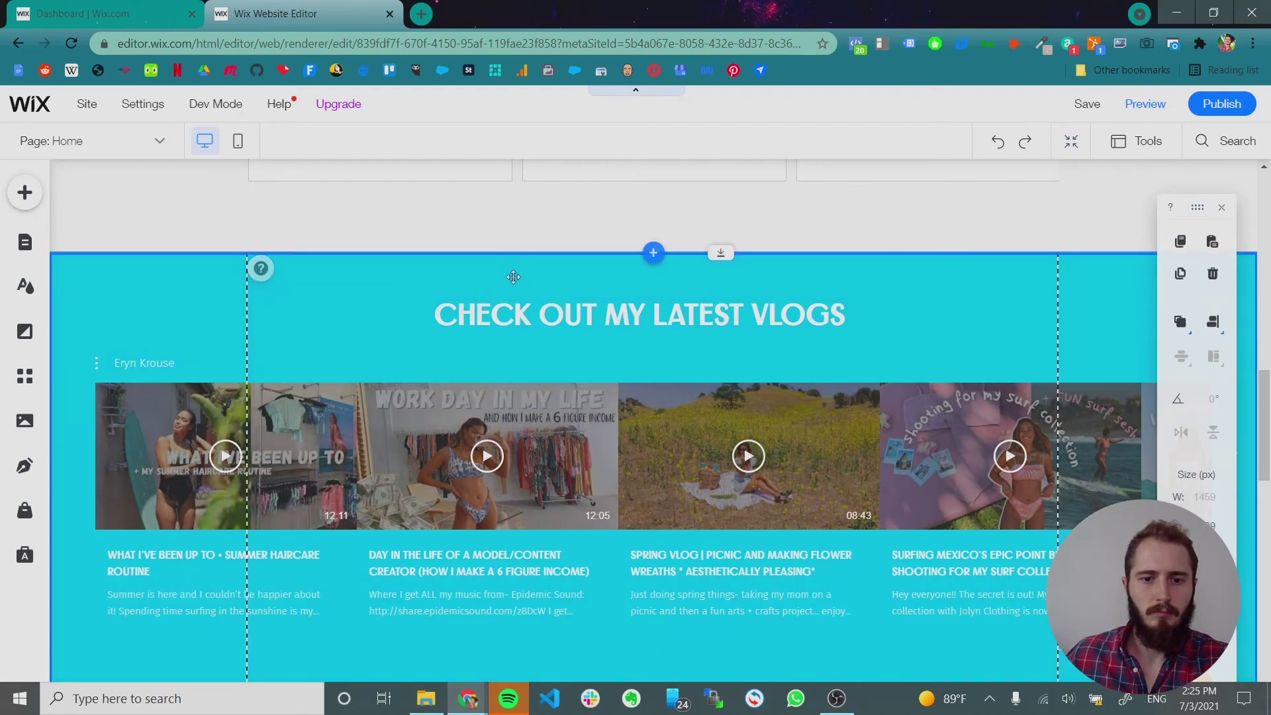
left_click(526, 320)
left_click(586, 367)
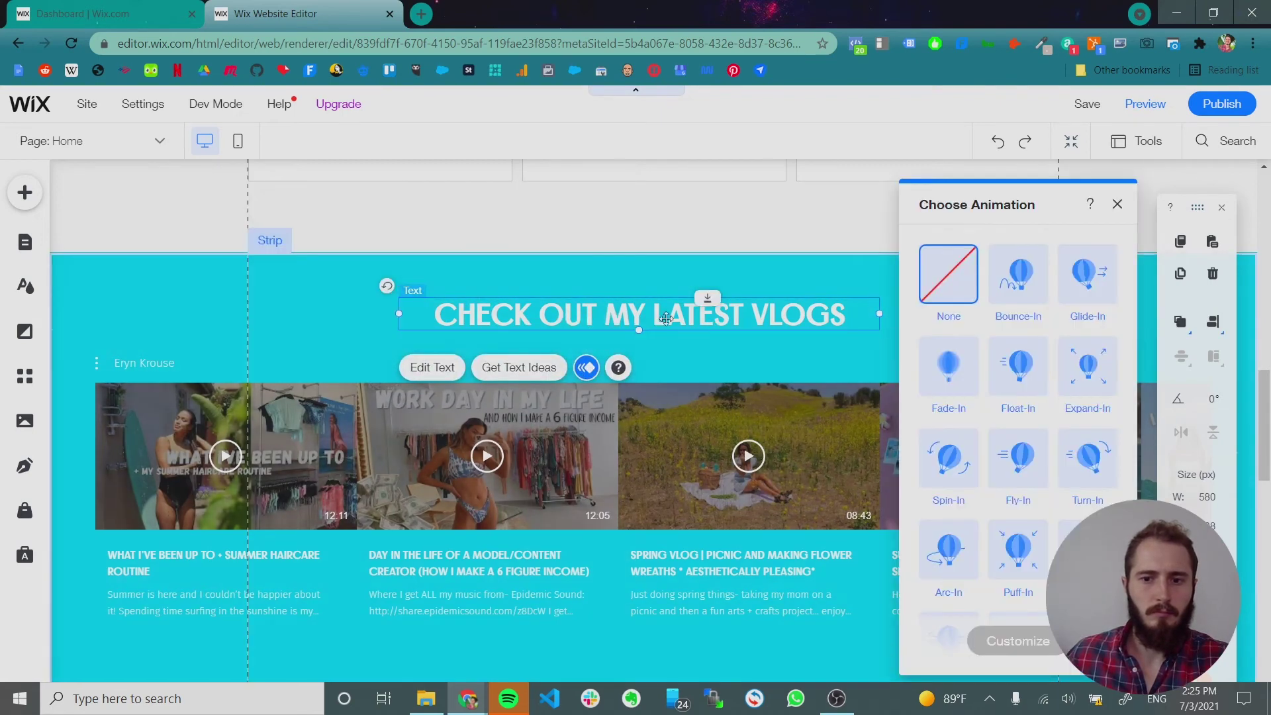
left_click(948, 366)
Give the Best-Selling Travel Products group a Fade-In entrance animation
scroll(645, 306, "down", 5)
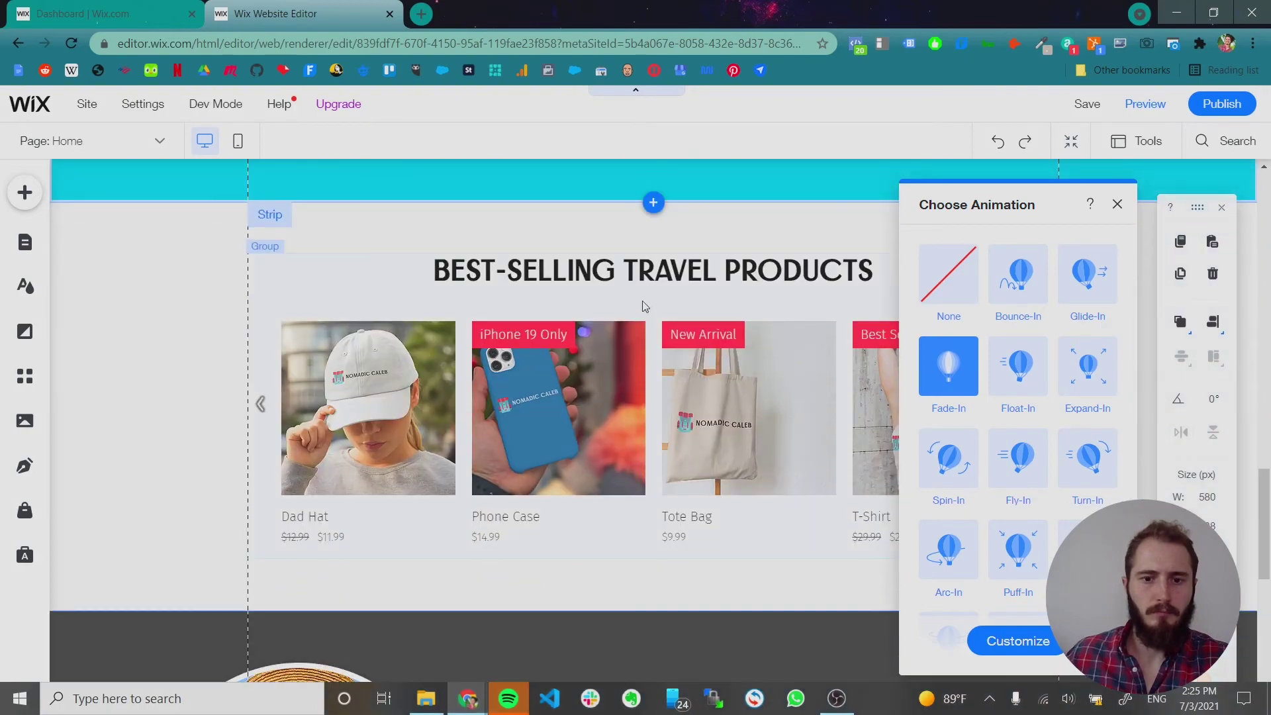
left_click(643, 283)
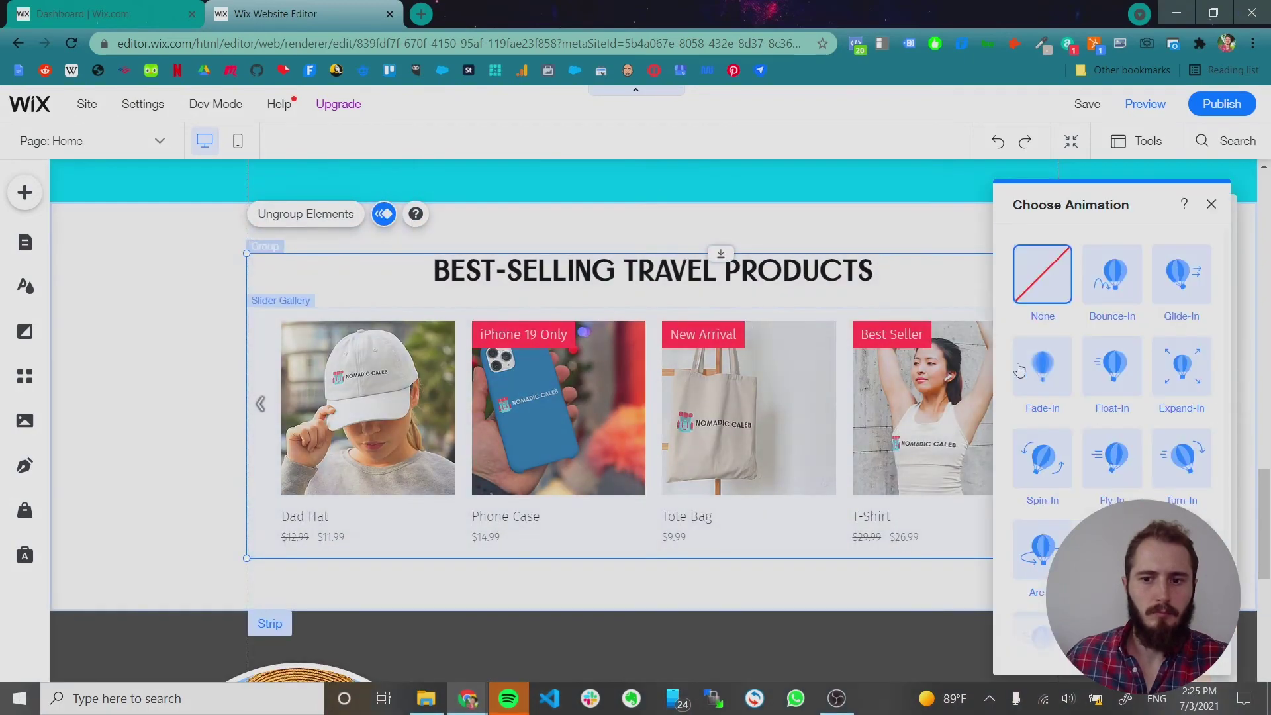
left_click(1041, 366)
scroll(636, 463, "down", 10)
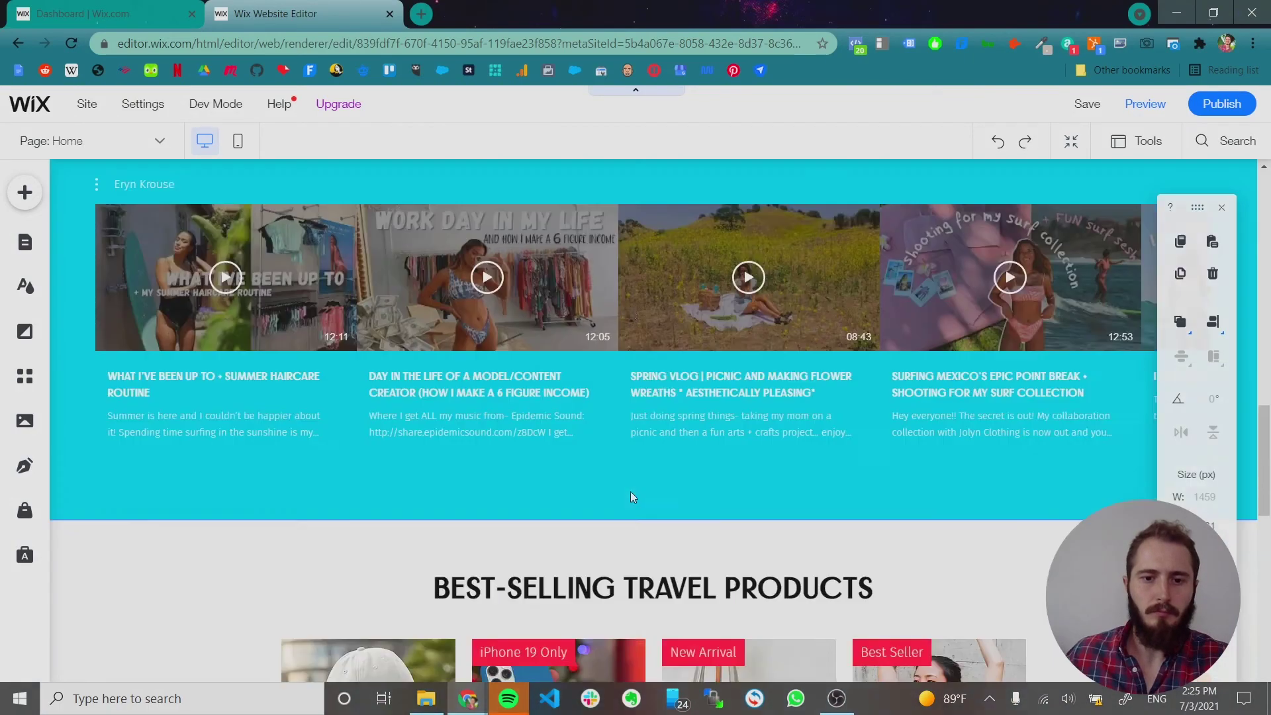
Preview the site, scrolling down the home page and back up to watch the animations
scroll(630, 491, "up", 15)
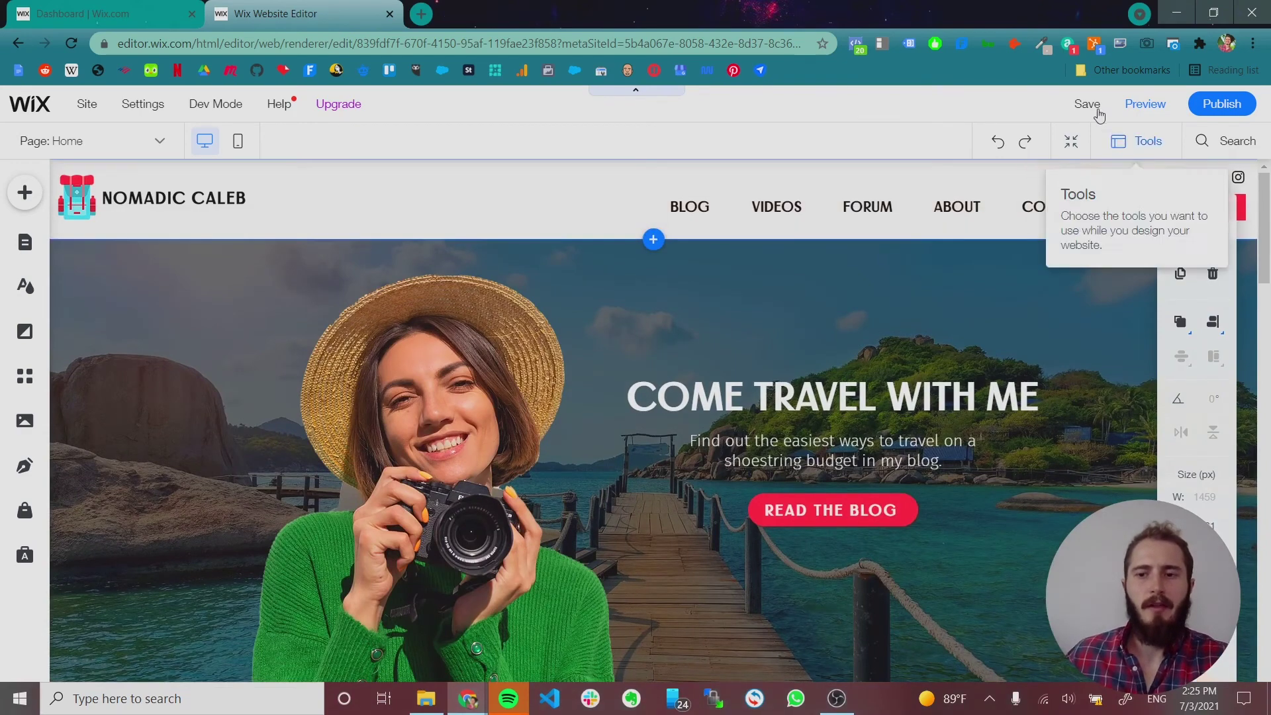
left_click(1151, 106)
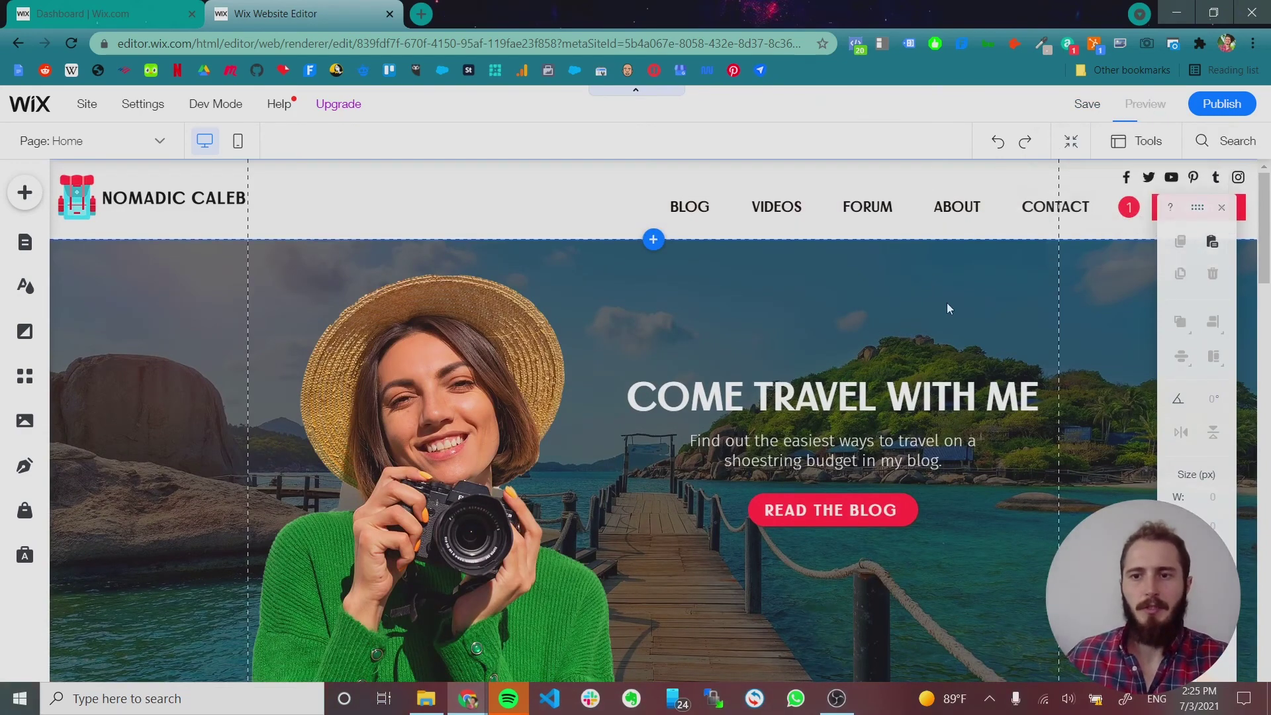
scroll(954, 331, "down", 2)
scroll(955, 336, "down", 15)
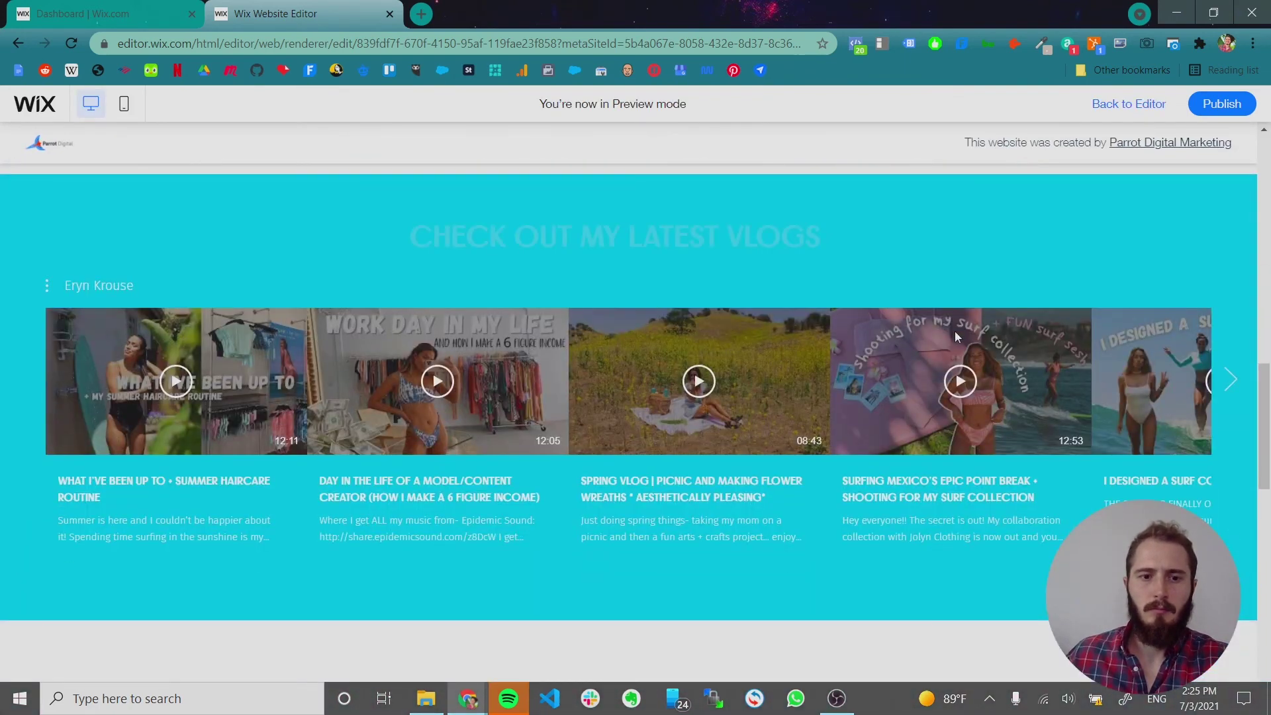
scroll(721, 328, "down", 5)
scroll(720, 327, "down", 1)
scroll(720, 327, "down", 4)
scroll(720, 326, "down", 2)
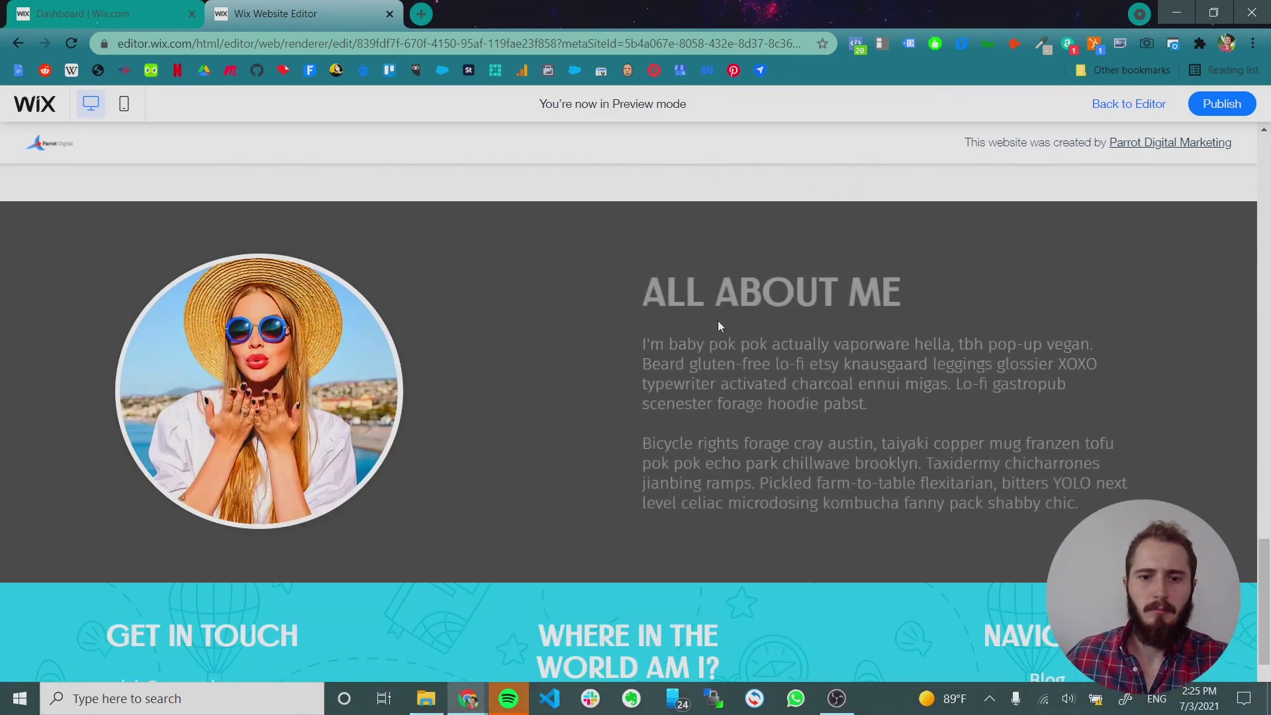
scroll(720, 326, "down", 3)
scroll(721, 323, "up", 7)
scroll(722, 321, "up", 15)
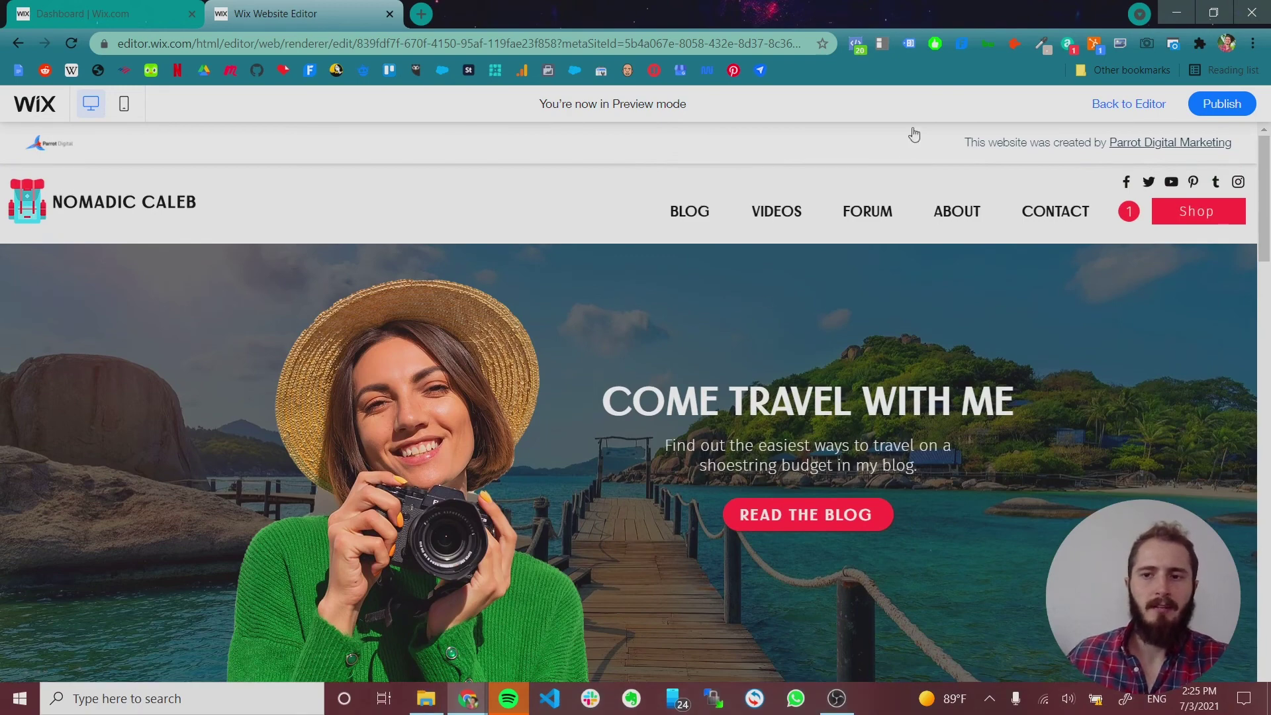